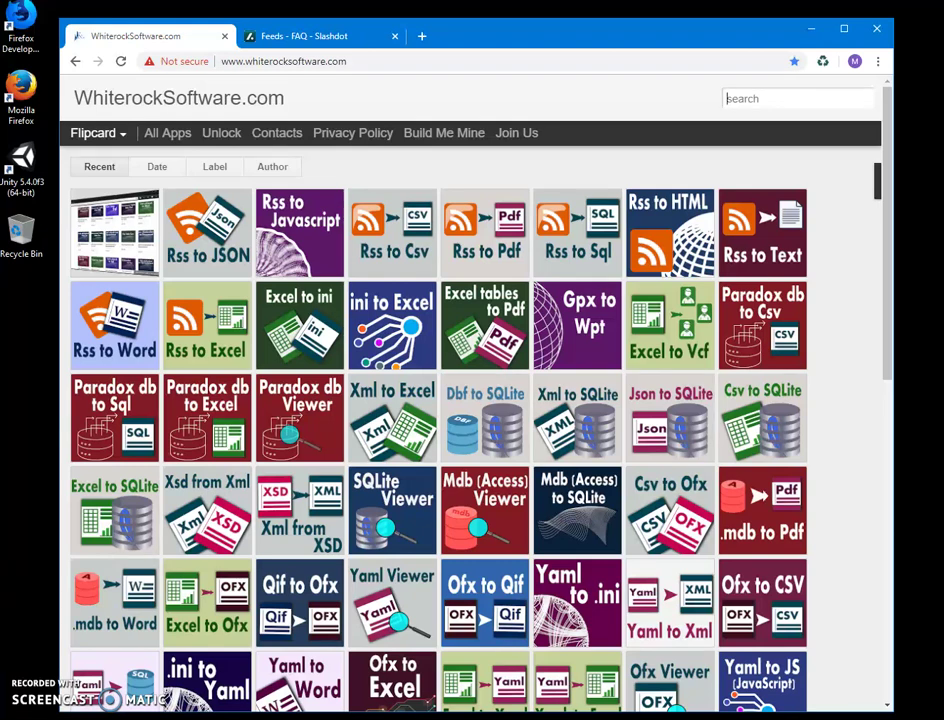
Search the website for "rss" and open the rss to text app page from the results.
left_click(727, 98)
mouse_move(565, 337)
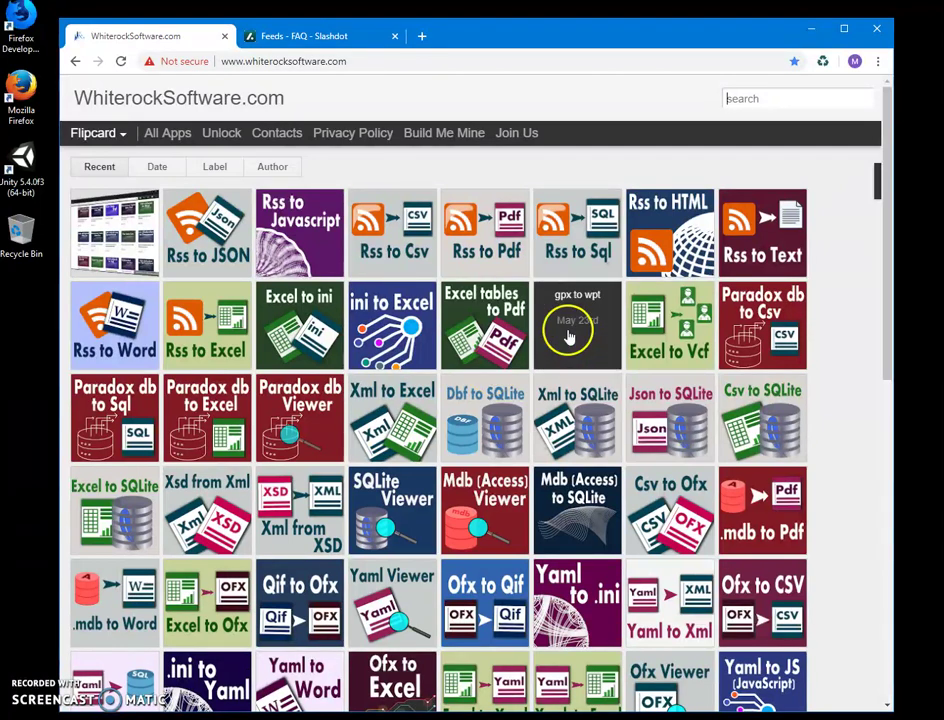
left_click(747, 103)
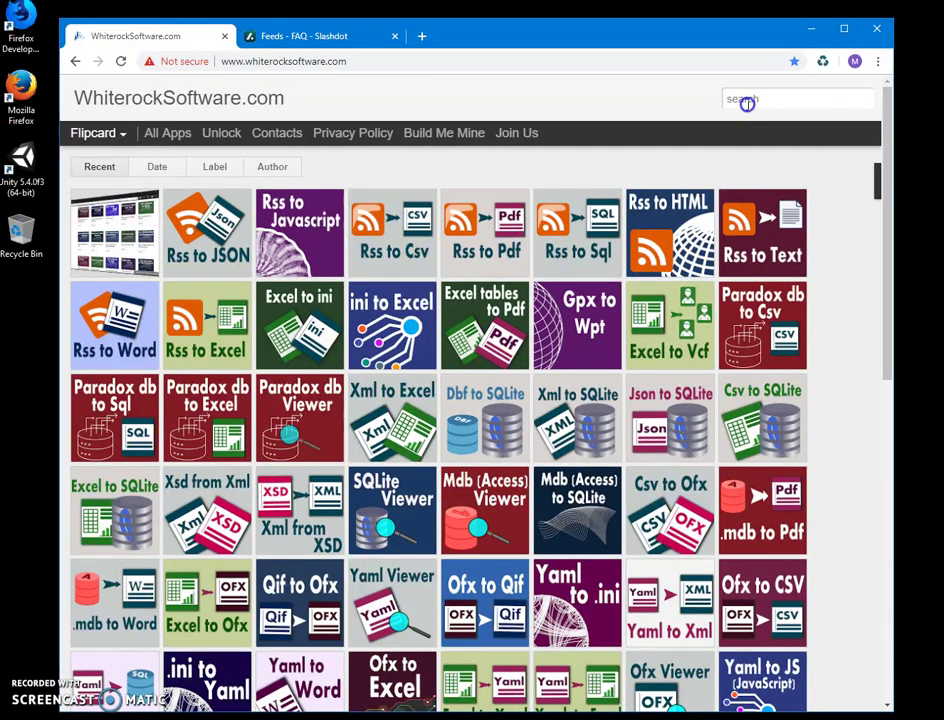
type("rss")
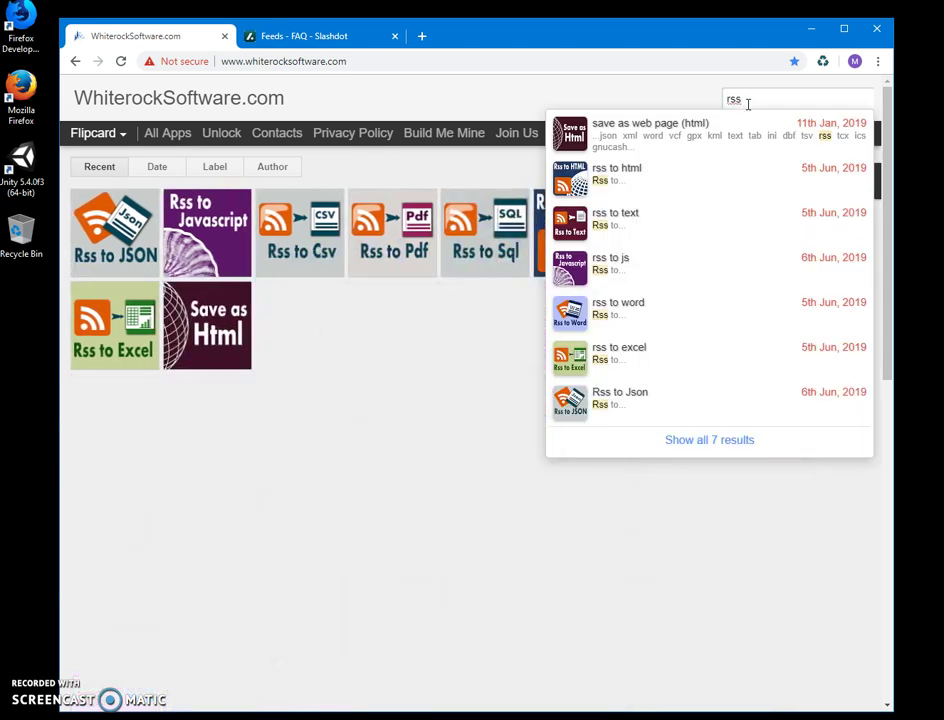
left_click(608, 221)
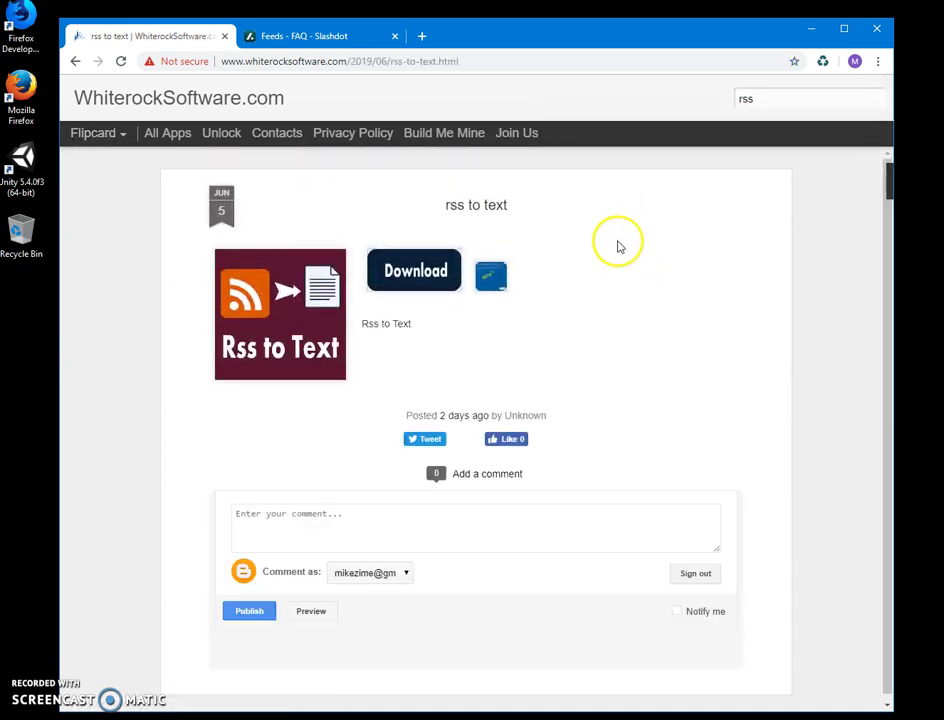
Download RsstoTextSetup.zip and run the RsstoTextSetup.msi installer inside it, overriding the SmartScreen block.
left_click(425, 272)
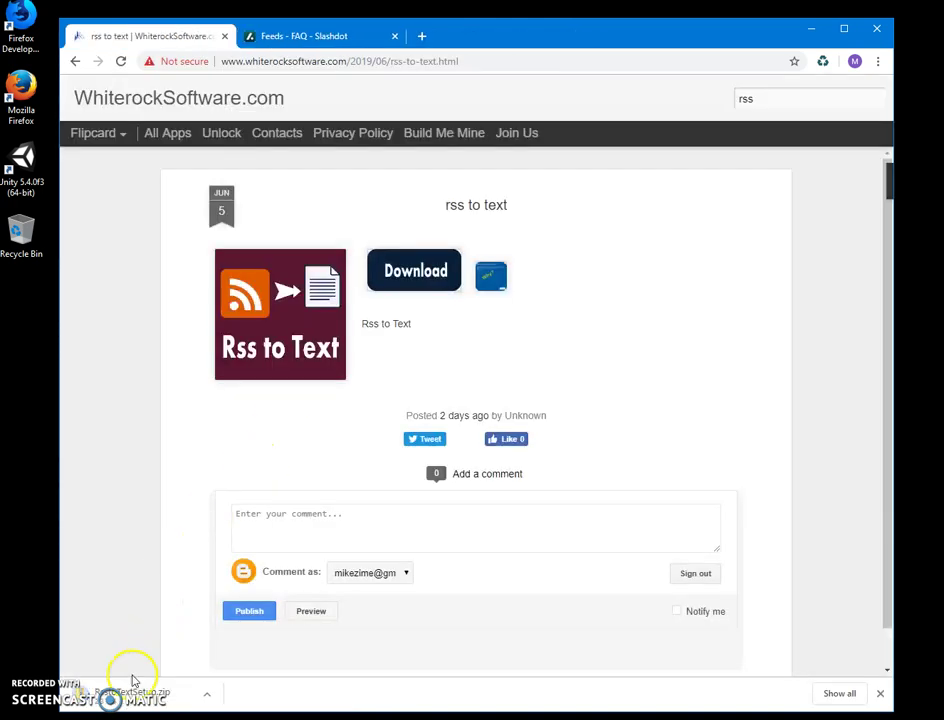
left_click(128, 700)
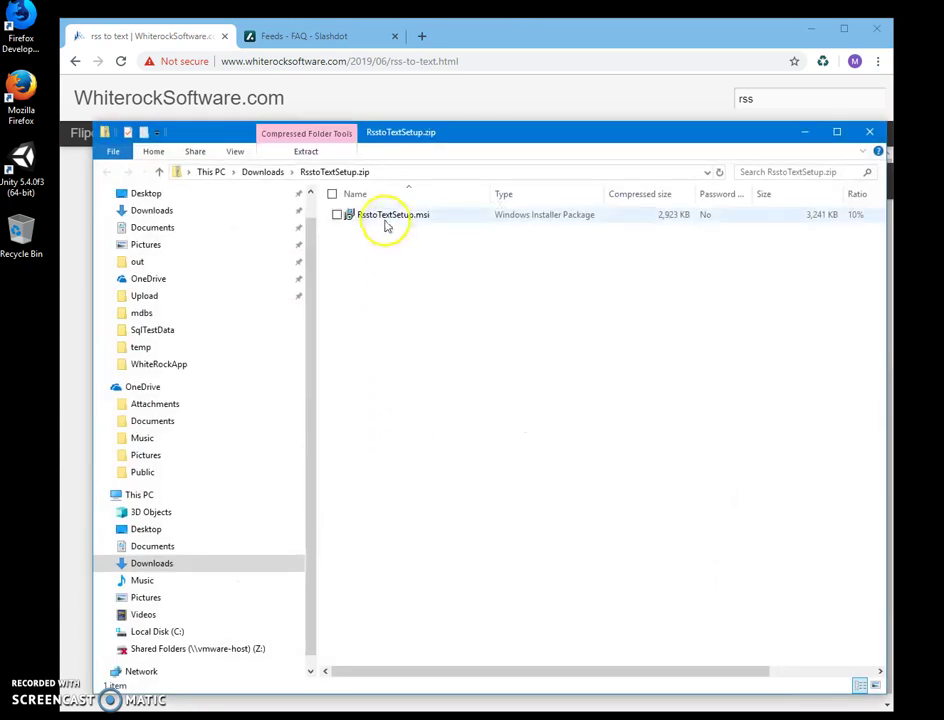
double_click(381, 219)
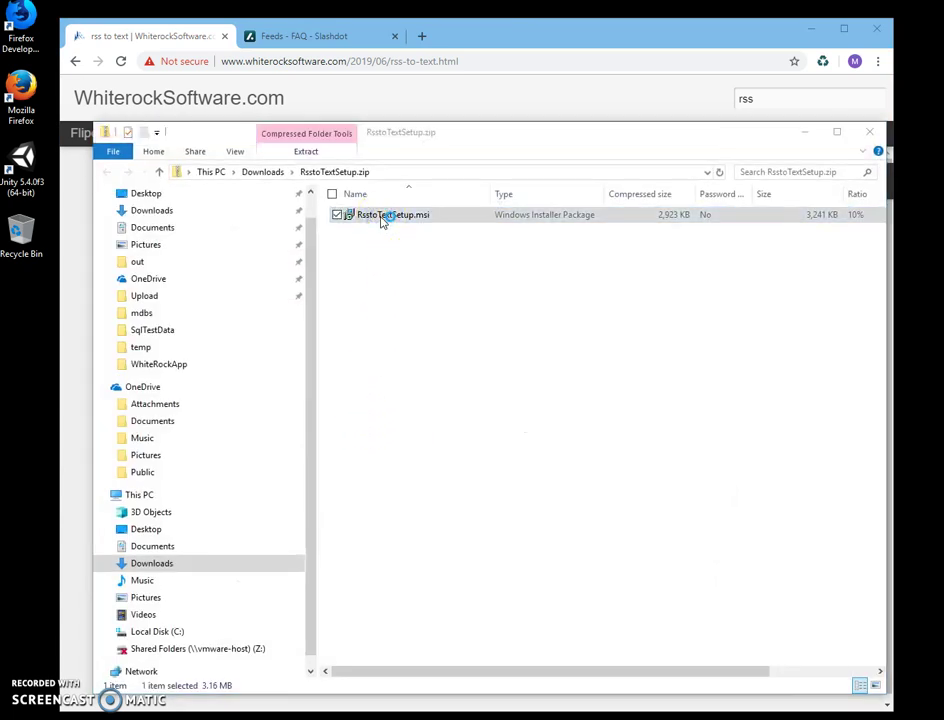
left_click(514, 279)
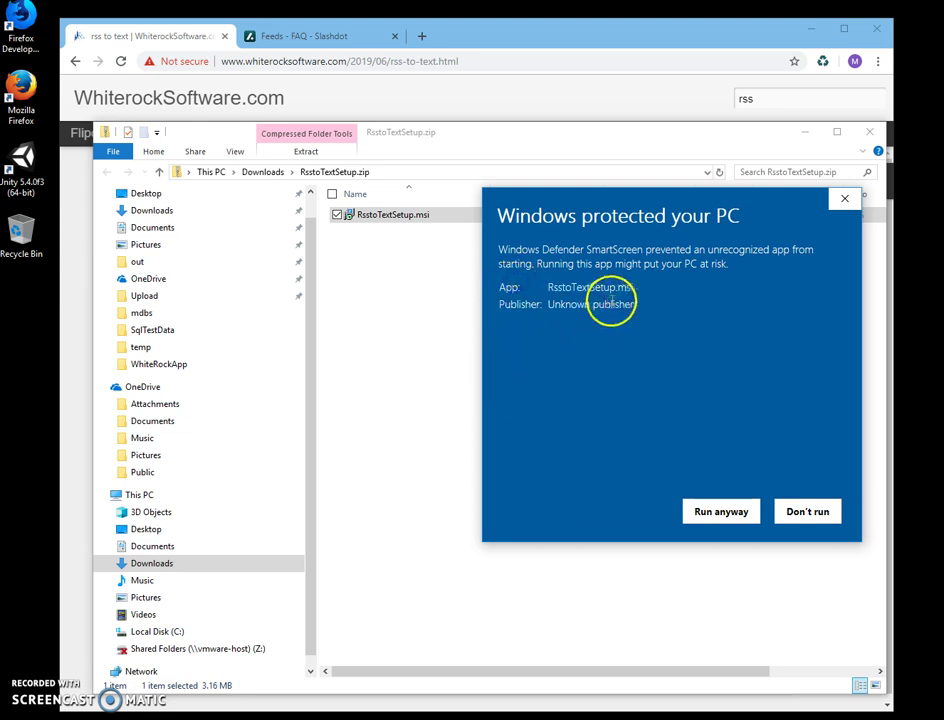
left_click_drag(634, 304, 473, 304)
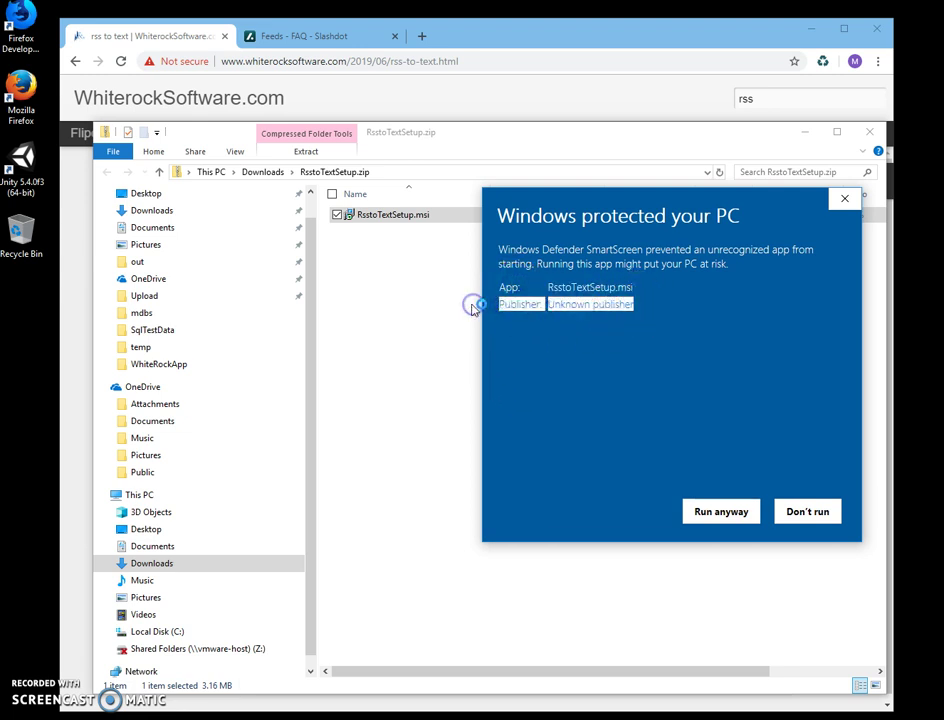
left_click(585, 308)
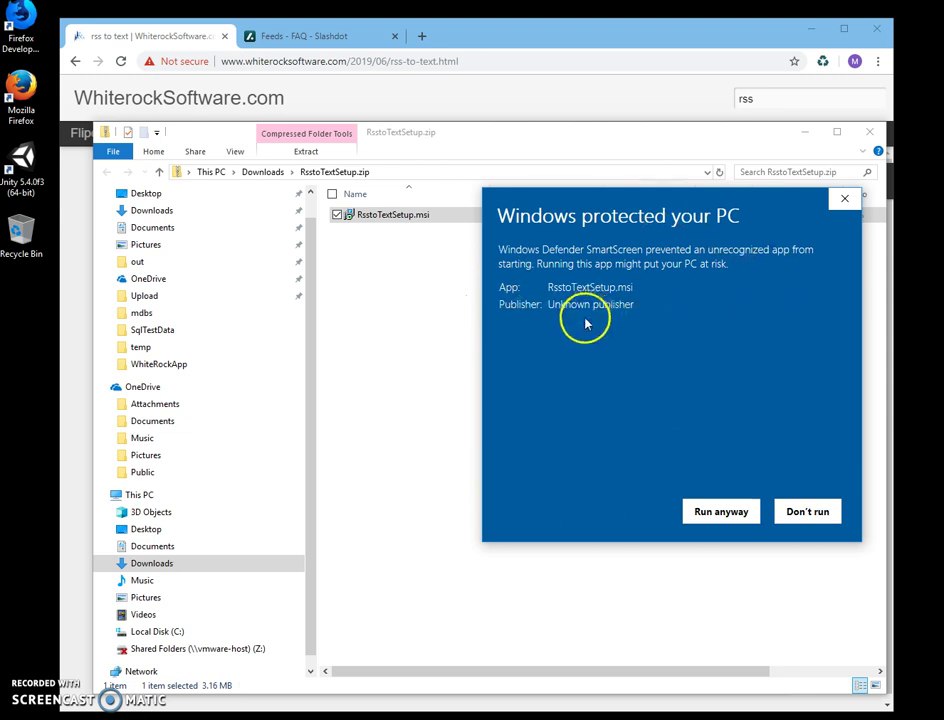
left_click(717, 510)
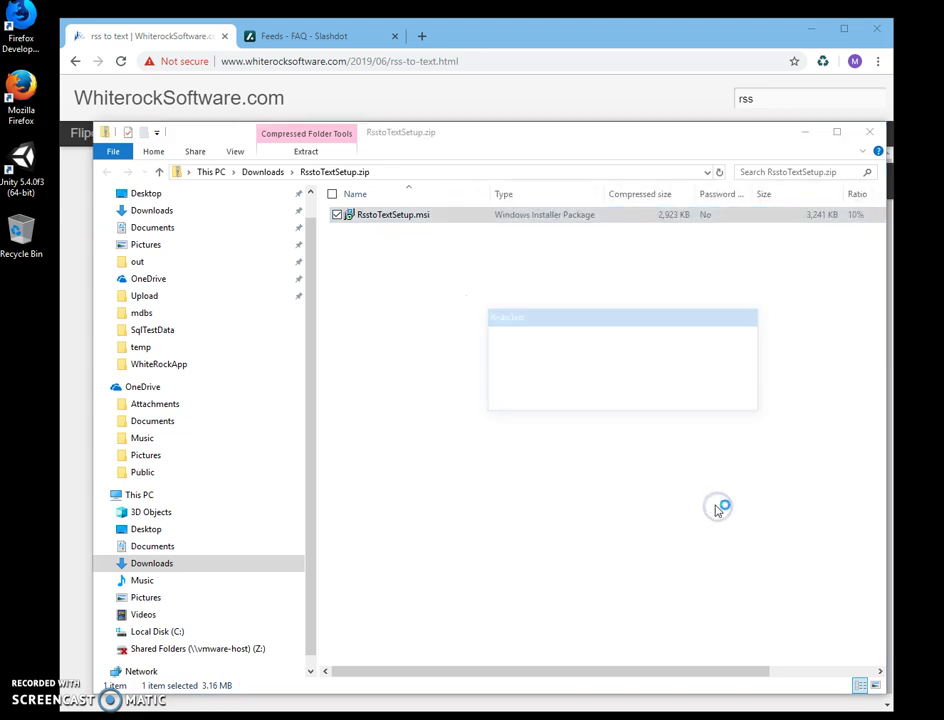
Install RsstoText in the suggested folder, allow it to make changes to the device, and finish the setup wizard.
left_click(696, 480)
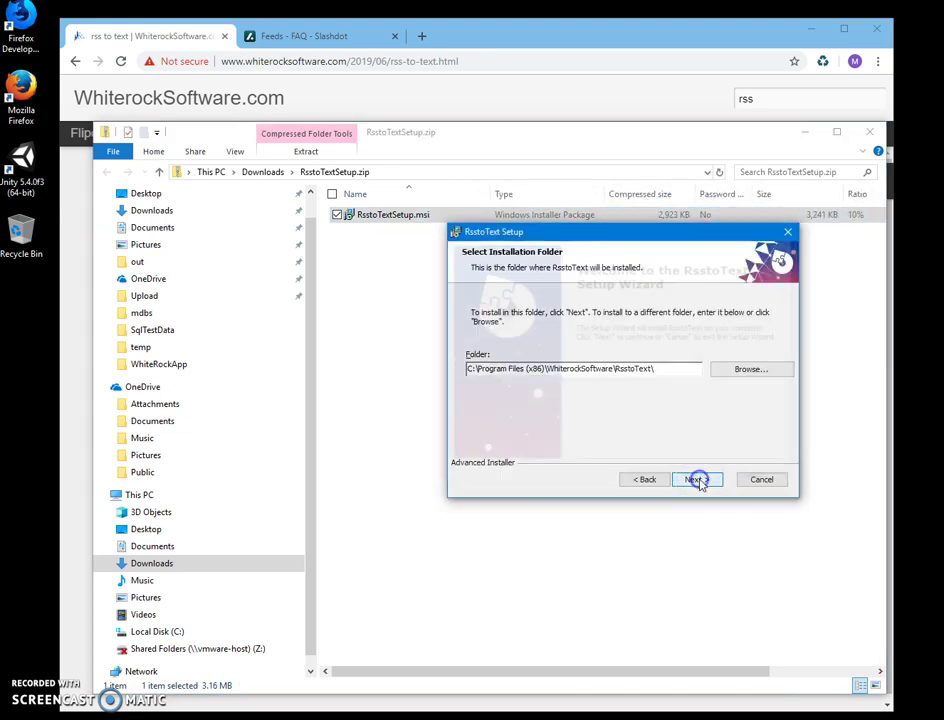
left_click(698, 480)
left_click(698, 480)
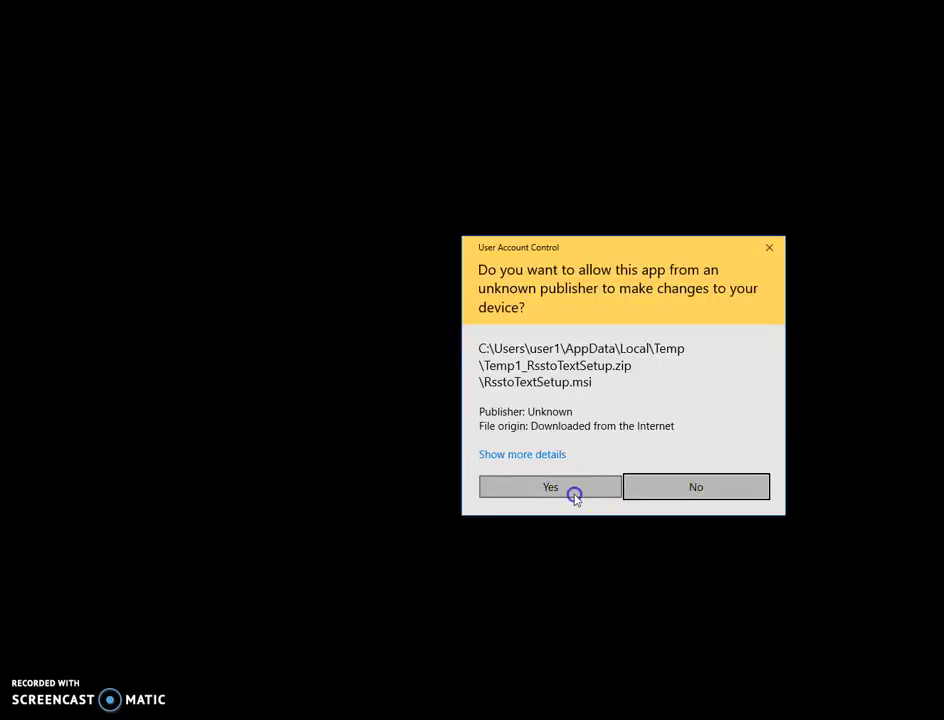
left_click(573, 492)
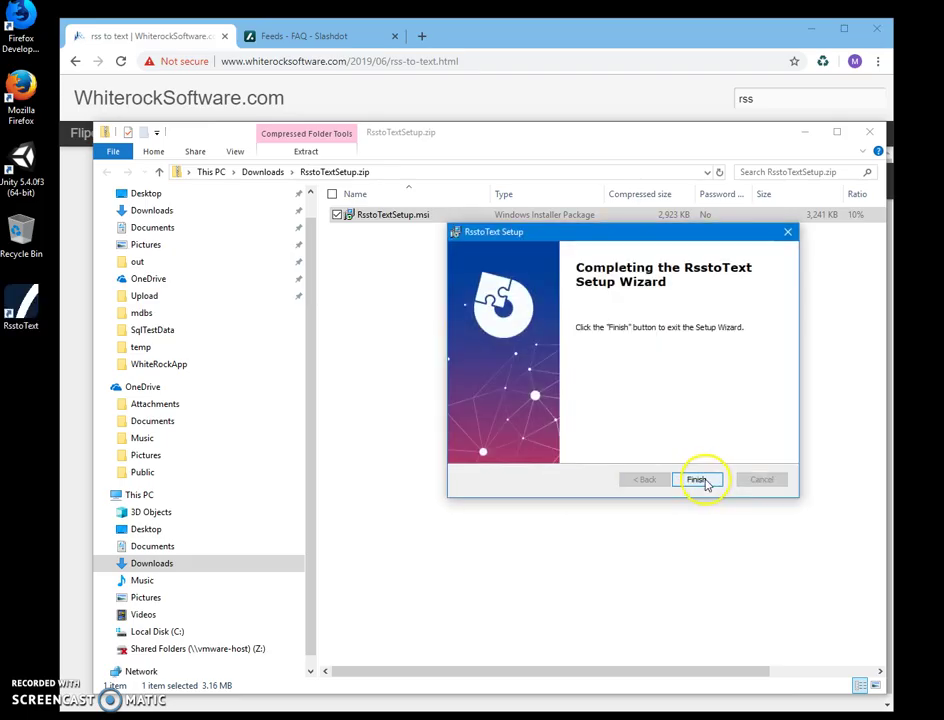
left_click(703, 482)
Clear the open browser and File Explorer windows from the desktop and launch RsstoText.
double_click(27, 328)
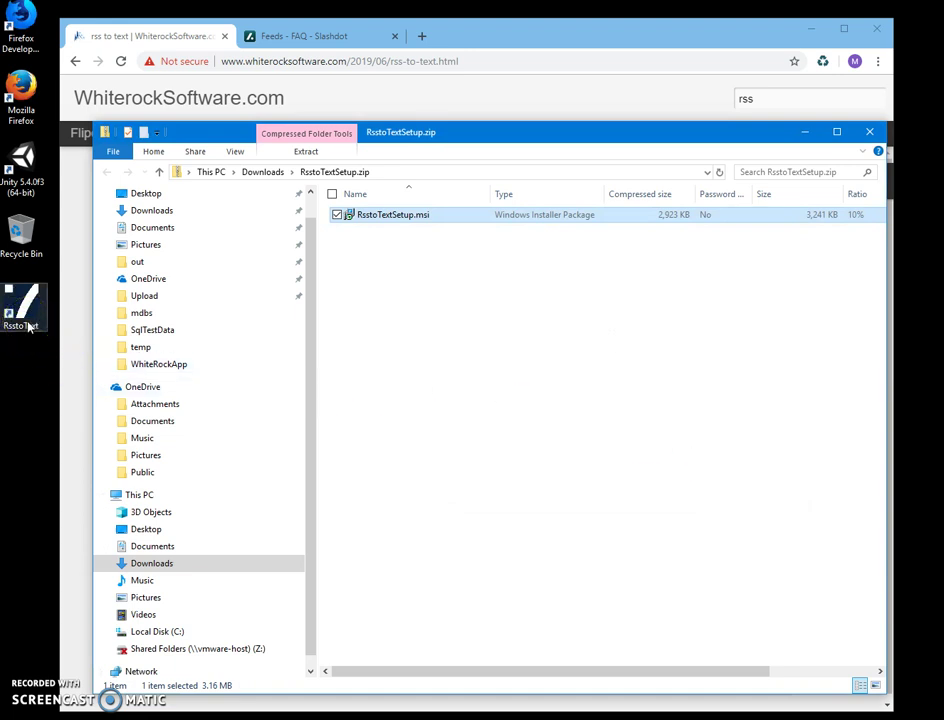
left_click(869, 132)
left_click(811, 28)
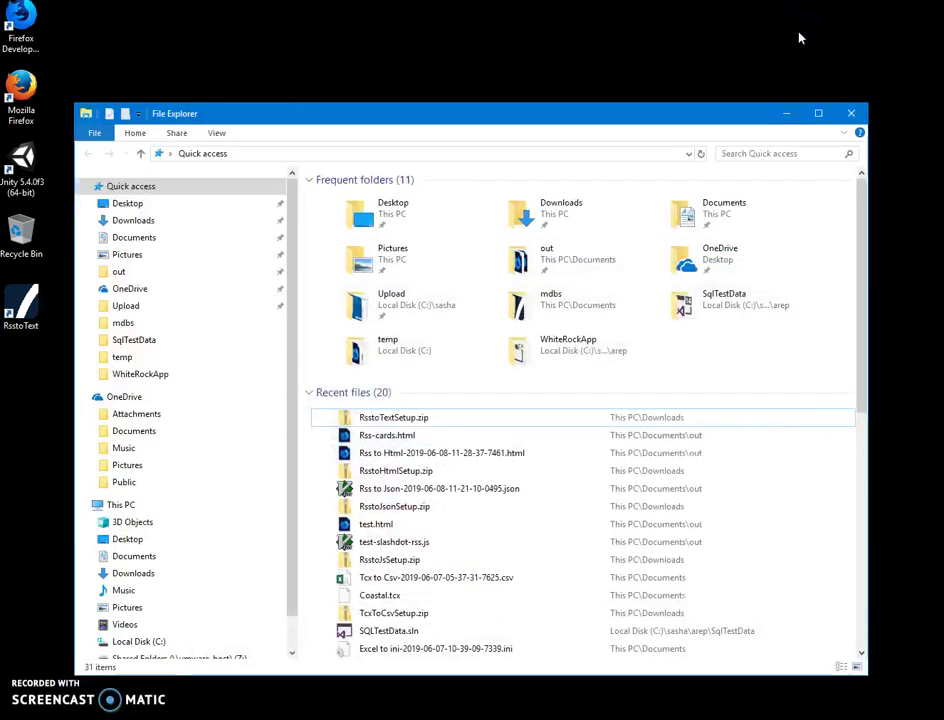
left_click(851, 118)
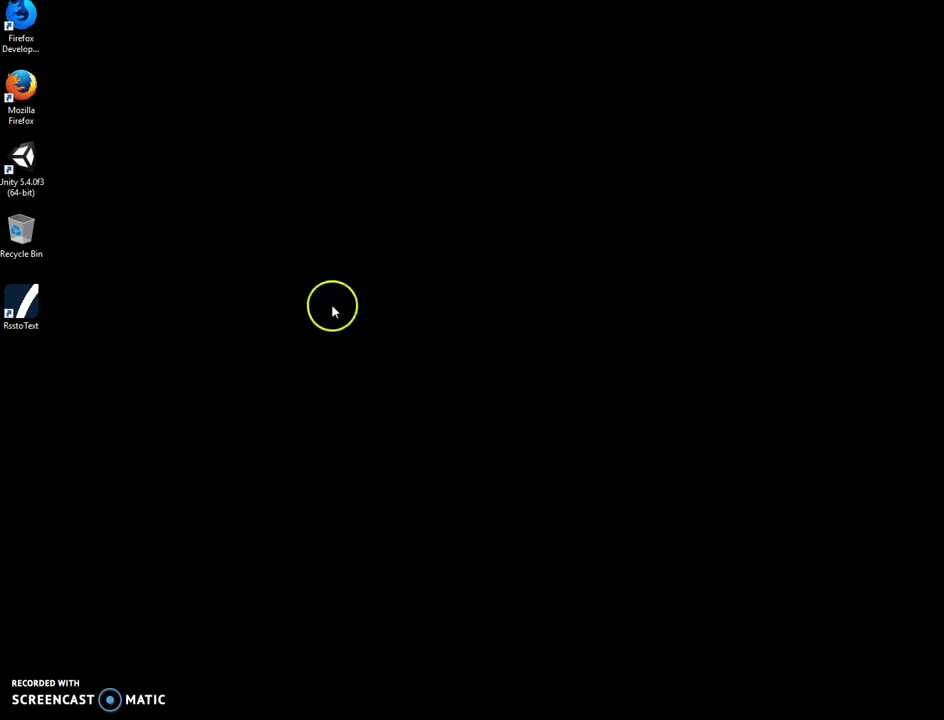
left_click(34, 310)
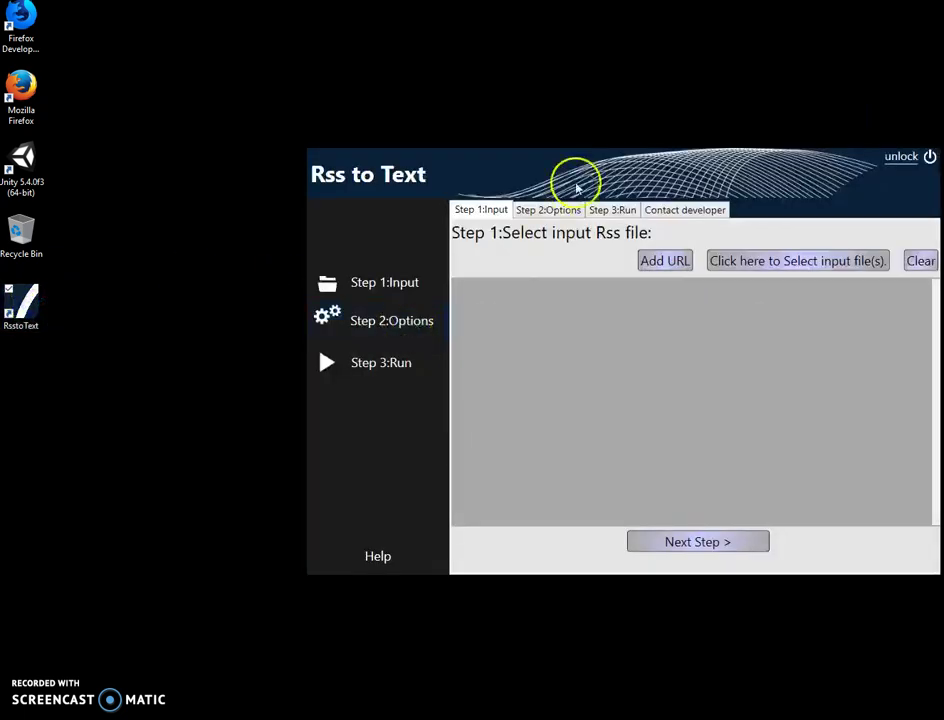
left_click_drag(573, 183, 360, 188)
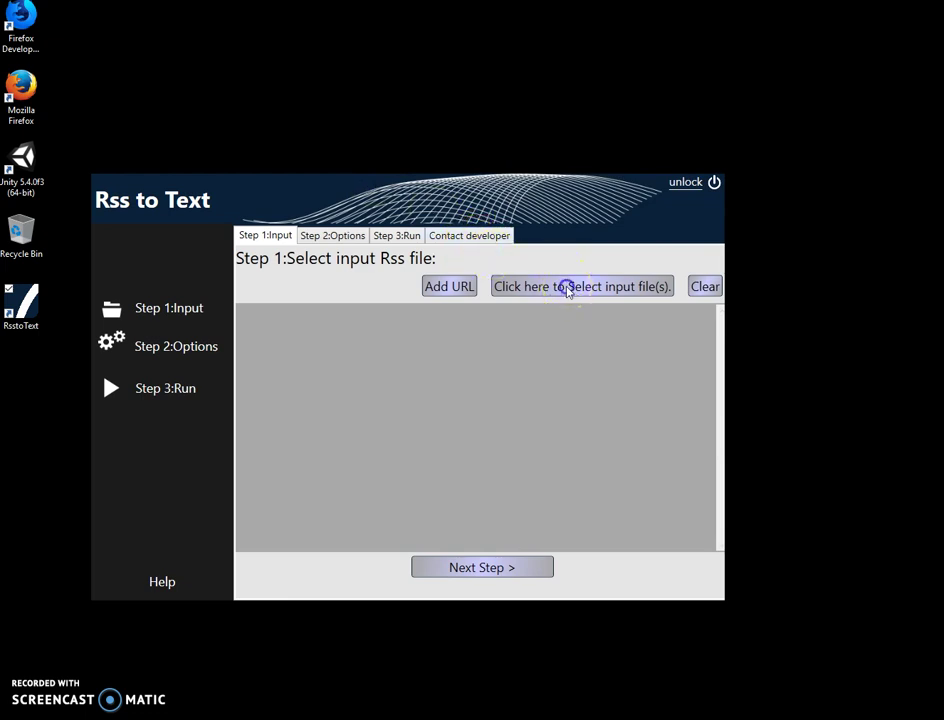
left_click(567, 288)
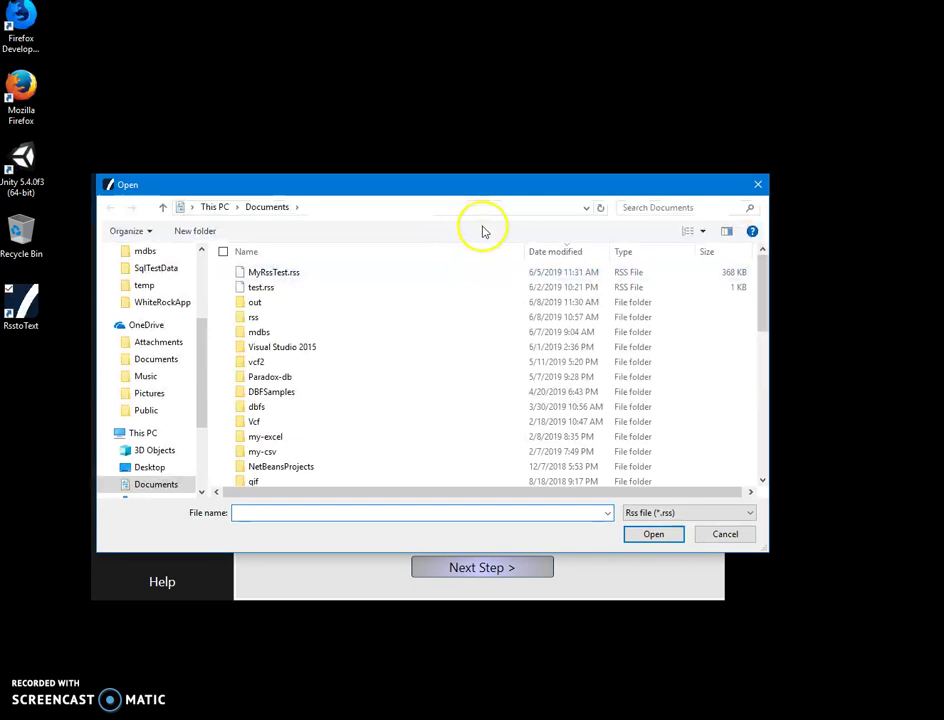
left_click(758, 184)
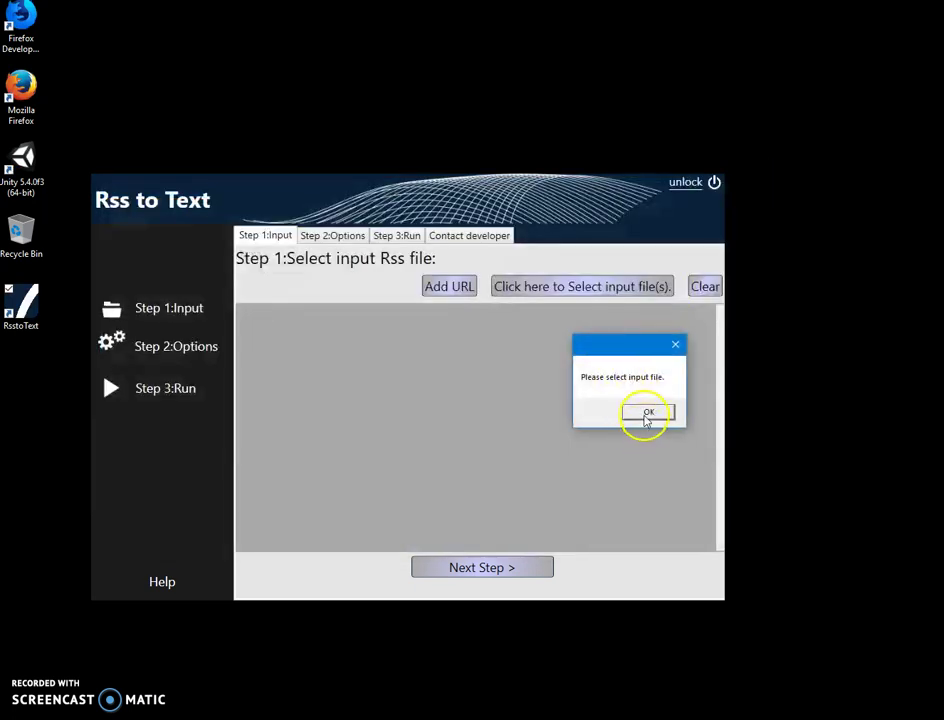
left_click(646, 414)
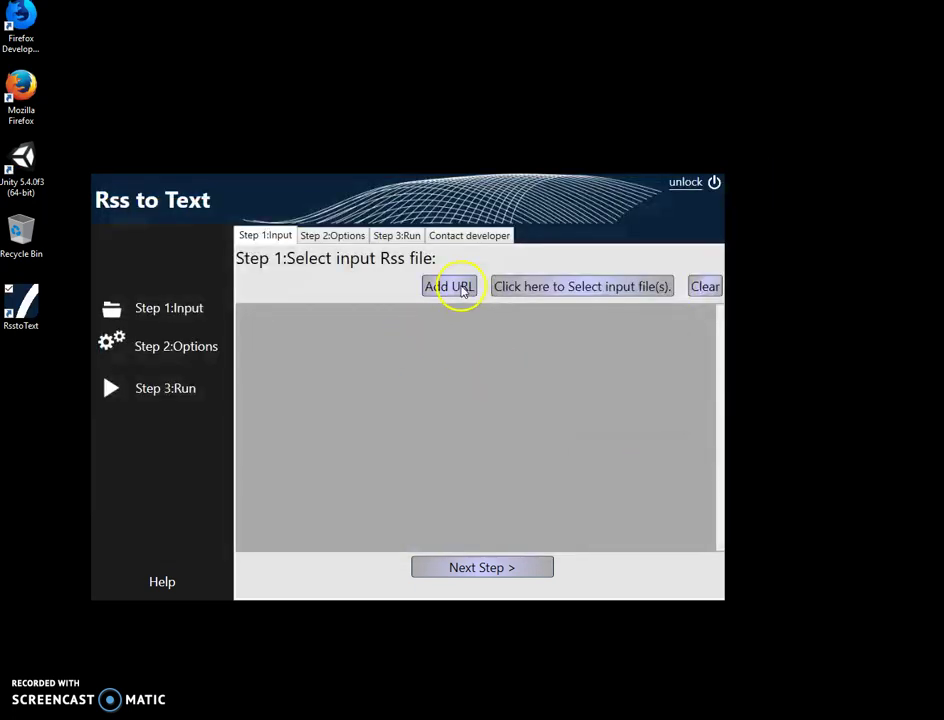
Start adding an input URL, then switch to the browser and copy the address of Slashdot's RSS 1.0 main feed.
left_click(462, 288)
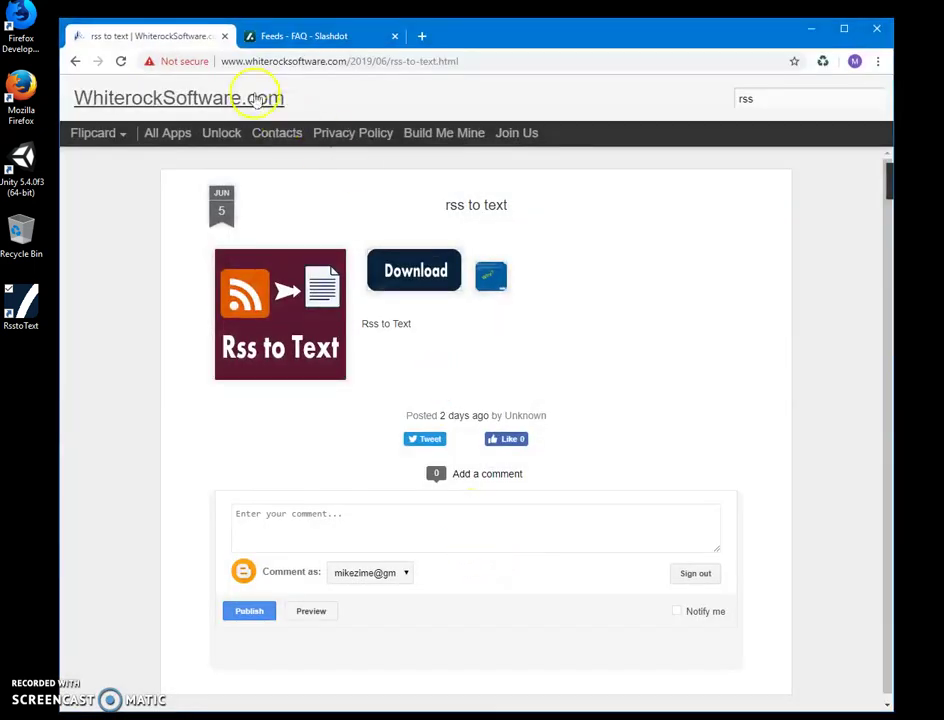
left_click(306, 40)
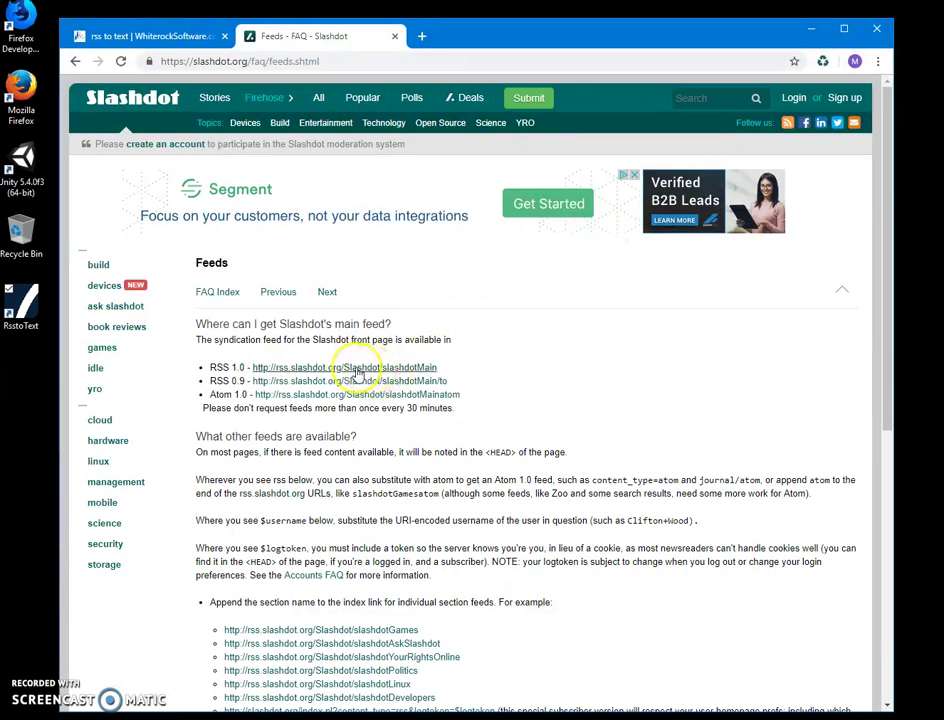
right_click(308, 369)
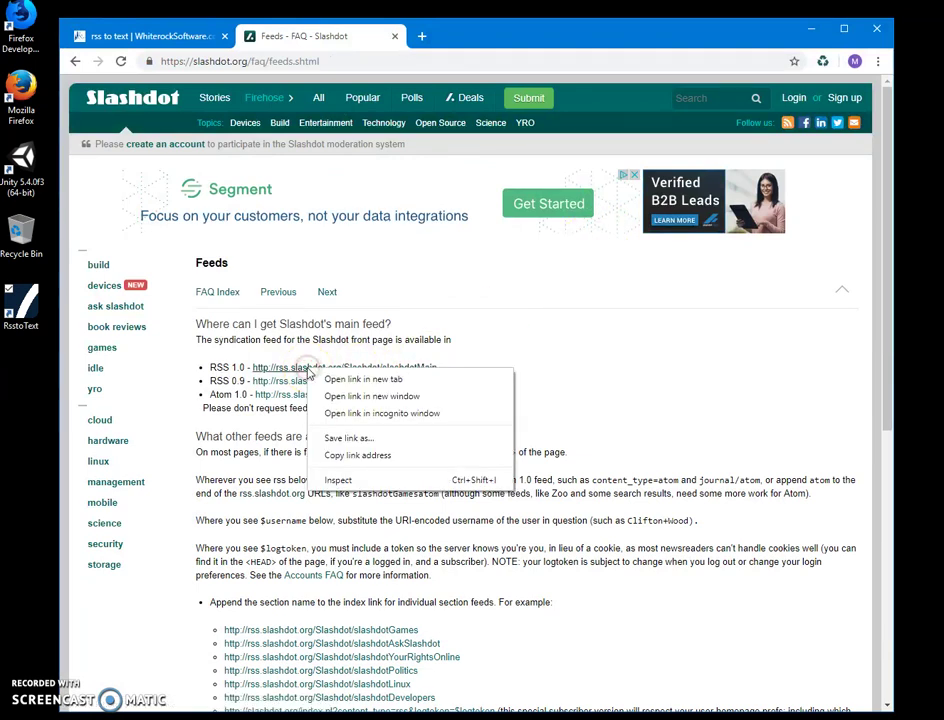
left_click(345, 455)
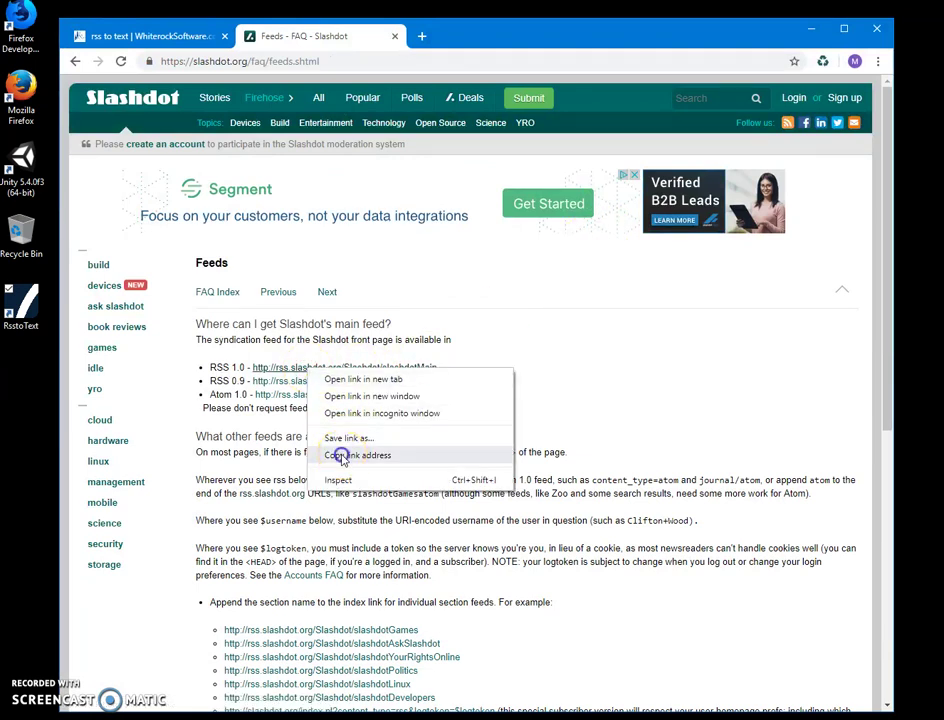
left_click(812, 30)
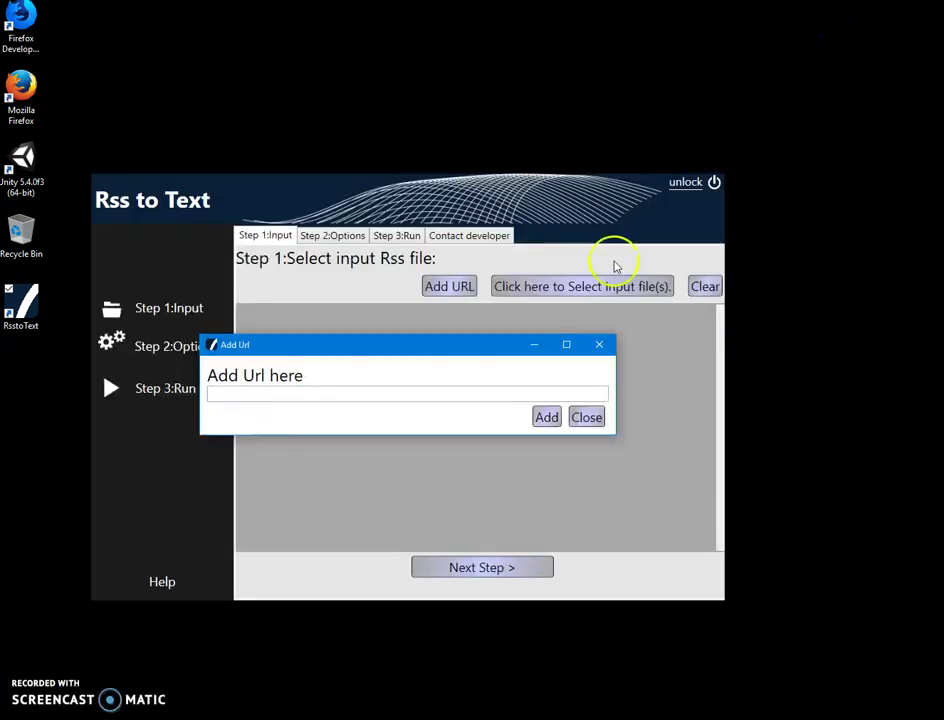
left_click(284, 396)
right_click(284, 398)
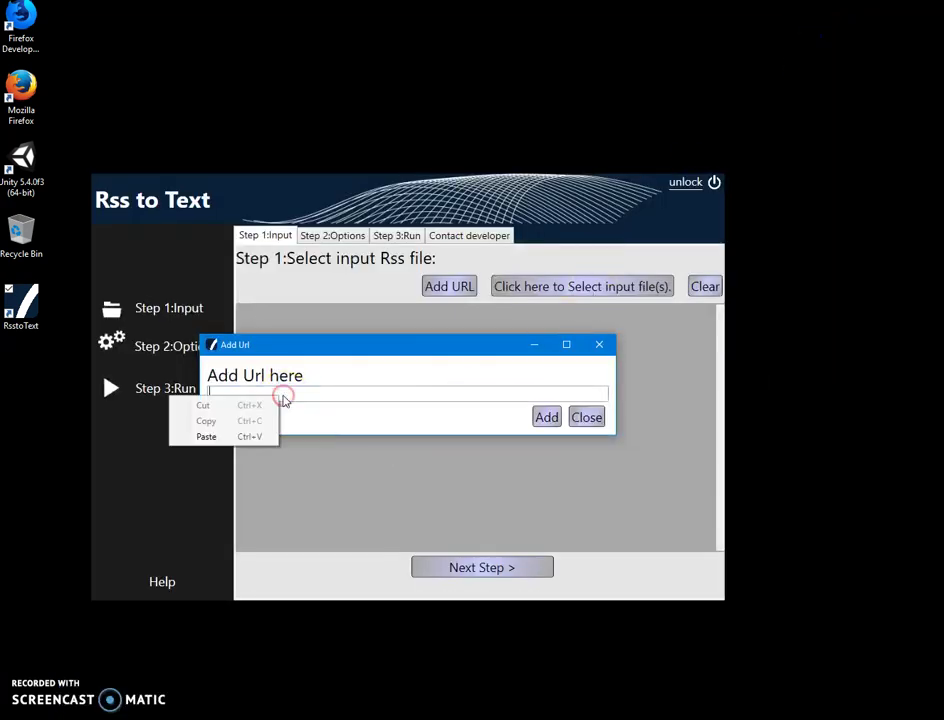
left_click(236, 437)
left_click(544, 415)
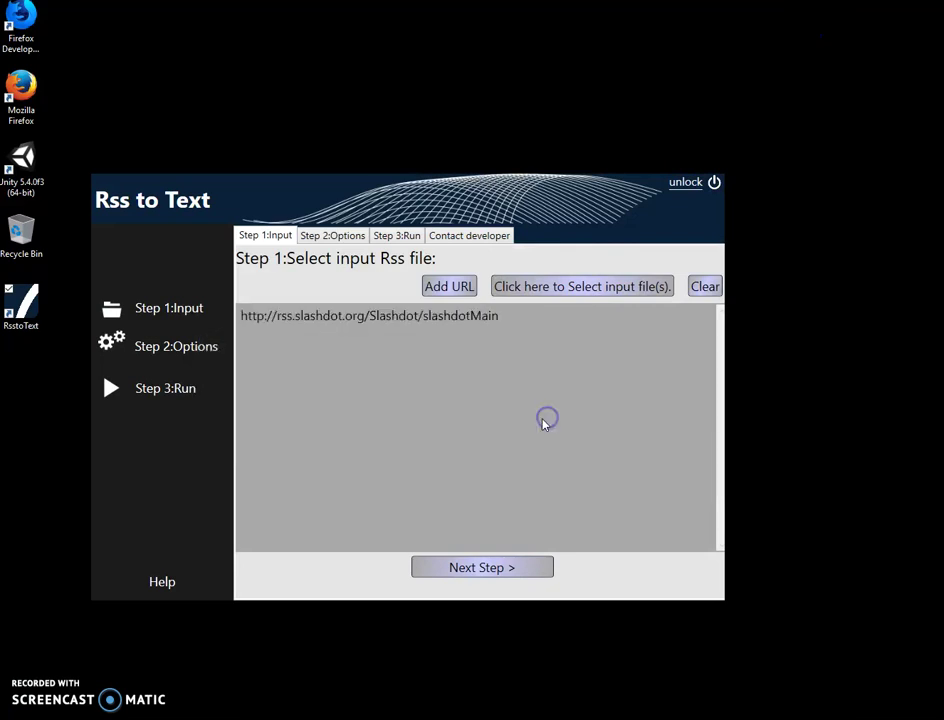
In the conversion options, select the title and description columns for the converted result.
left_click(513, 568)
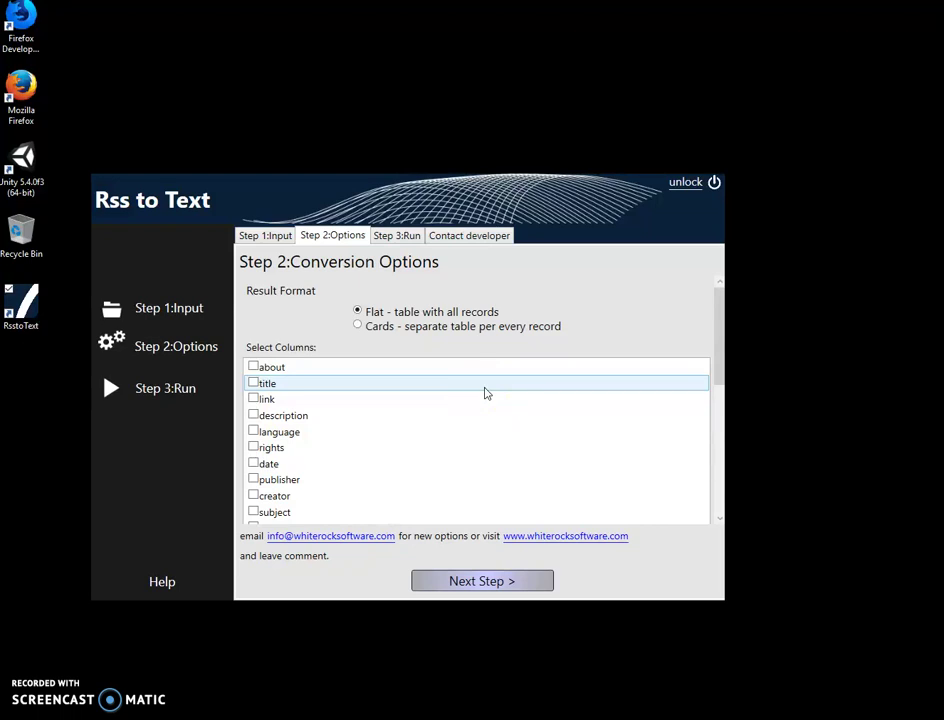
left_click(466, 326)
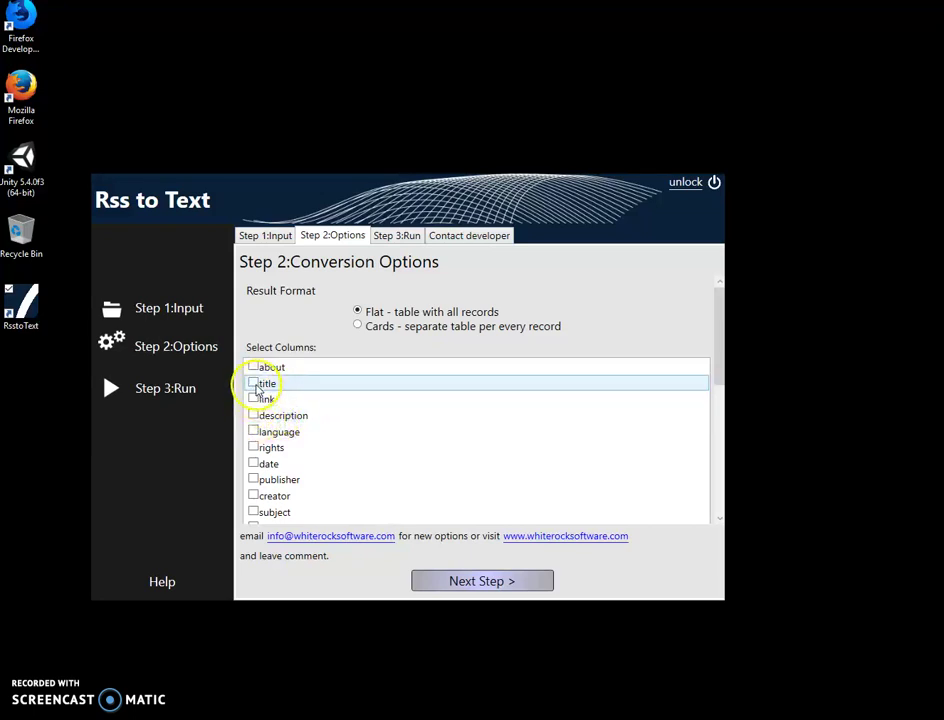
left_click(255, 386)
left_click(252, 415)
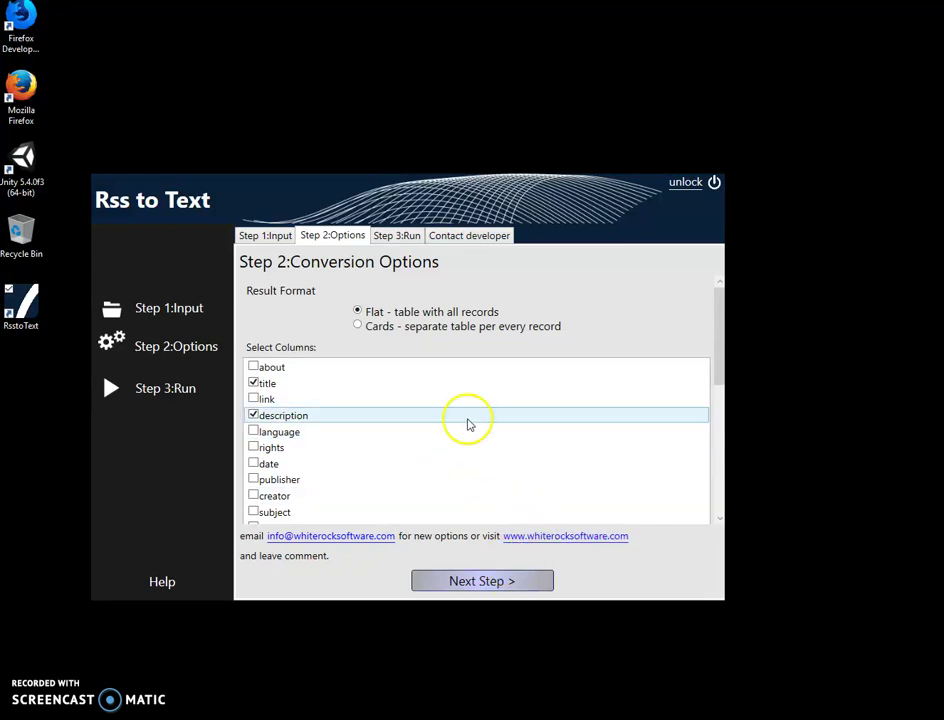
mouse_move(716, 378)
left_mouse_down()
mouse_move(697, 507)
mouse_move(716, 369)
left_mouse_up()
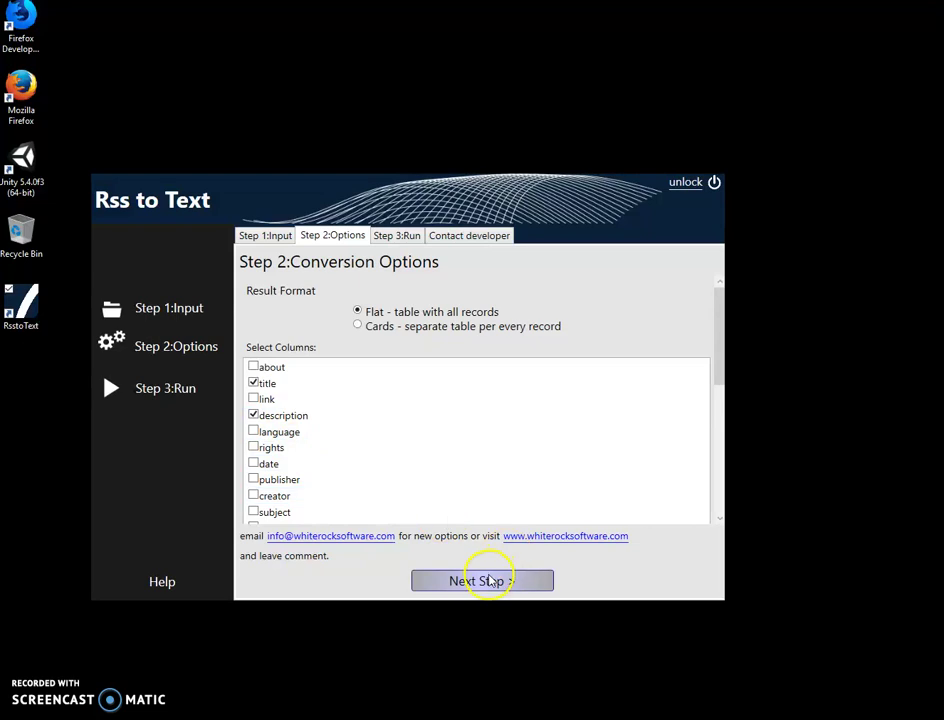
Proceed to the conversion run, preview the converted feed and look through its text.
left_click(484, 577)
left_click(562, 280)
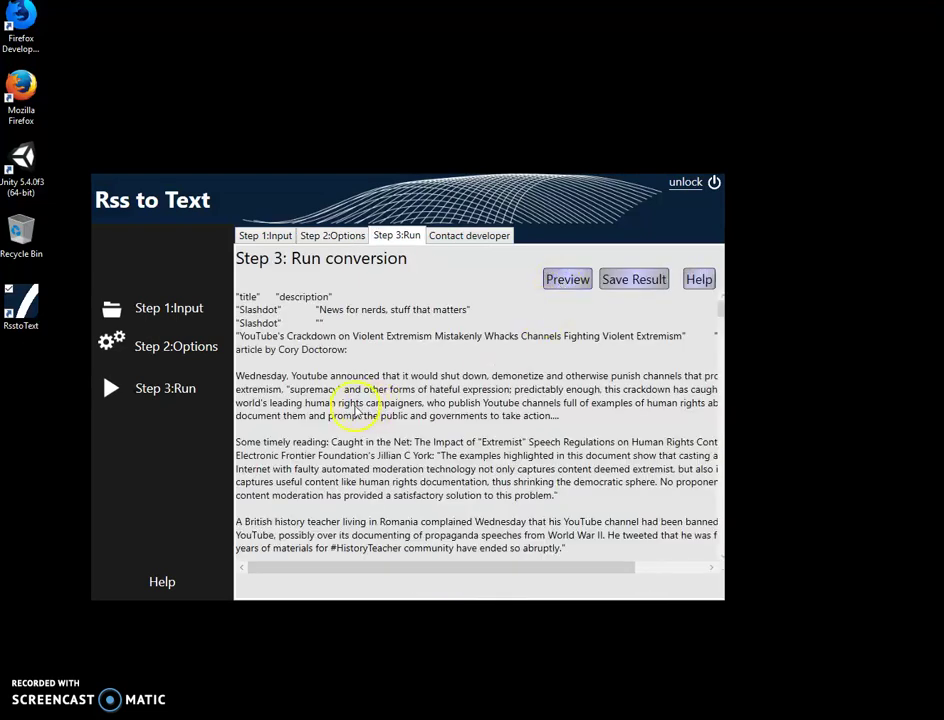
scroll(338, 403, "down", 6)
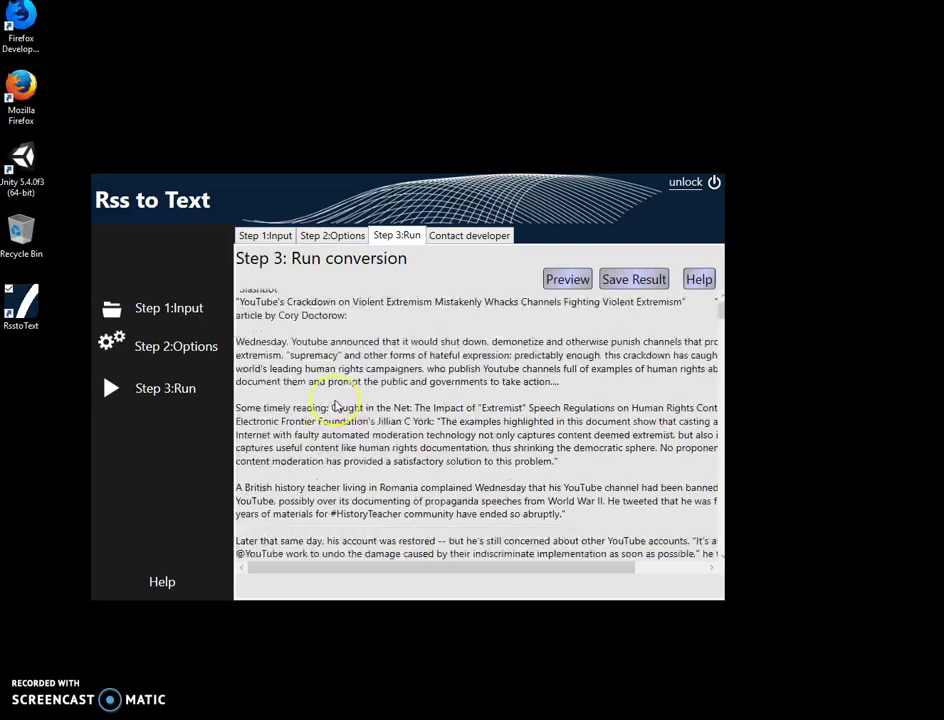
Save the conversion result as a text file in the out folder, keeping the suggested file name.
scroll(335, 406, "down", 3)
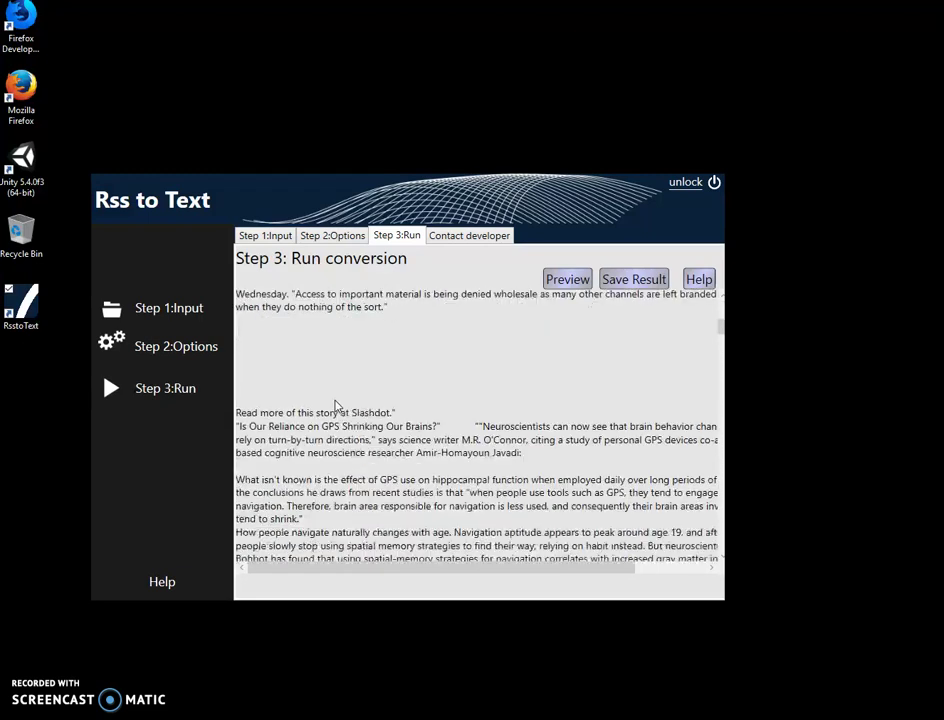
left_click(650, 278)
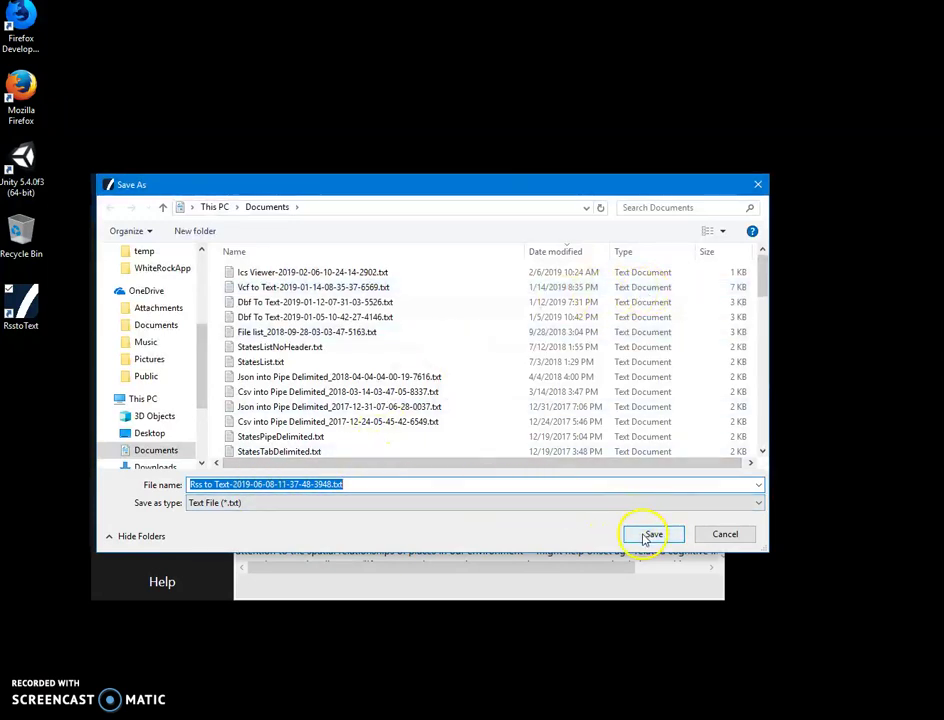
left_click_drag(204, 348, 207, 282)
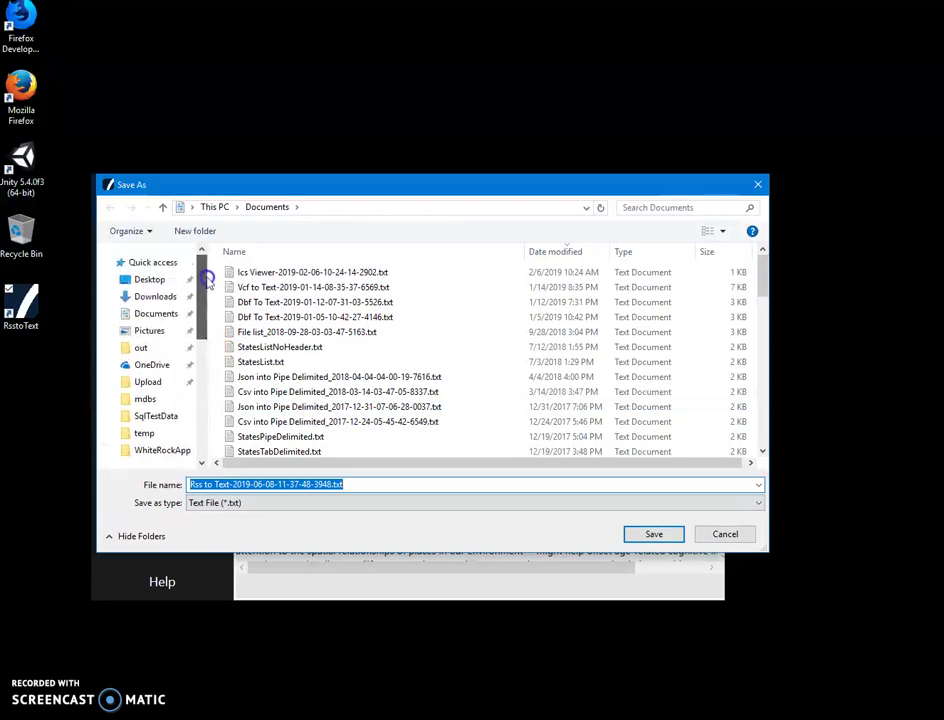
left_click(141, 347)
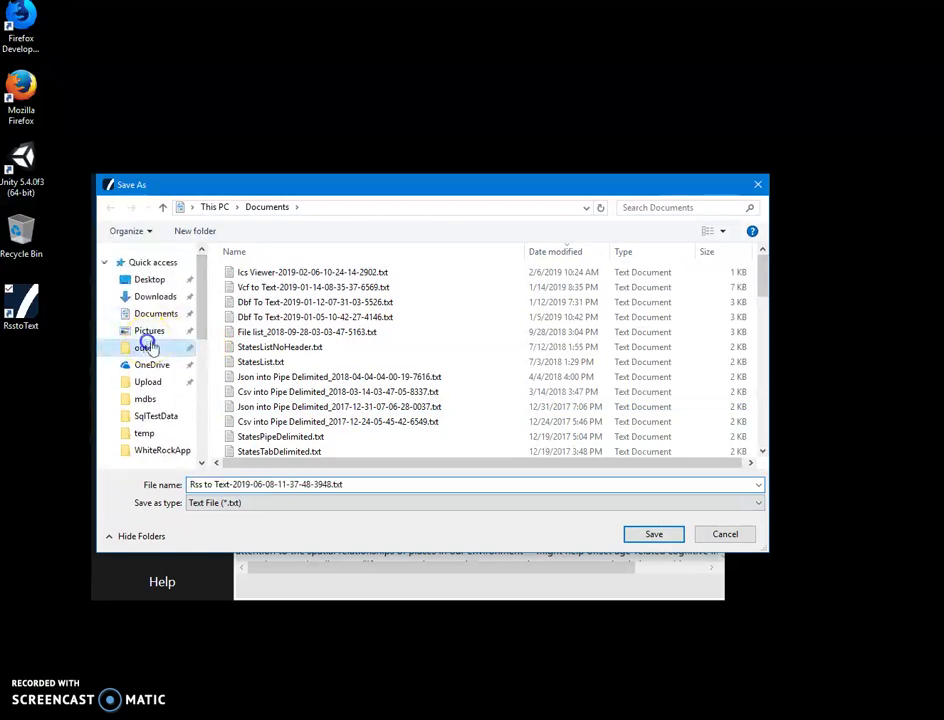
left_click(653, 536)
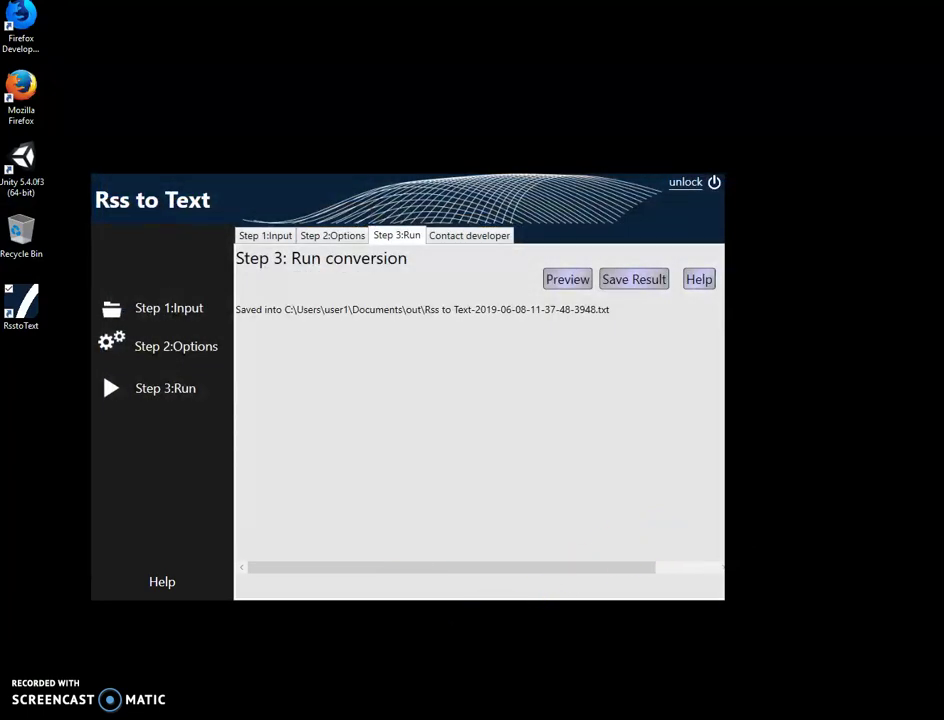
key("super+e")
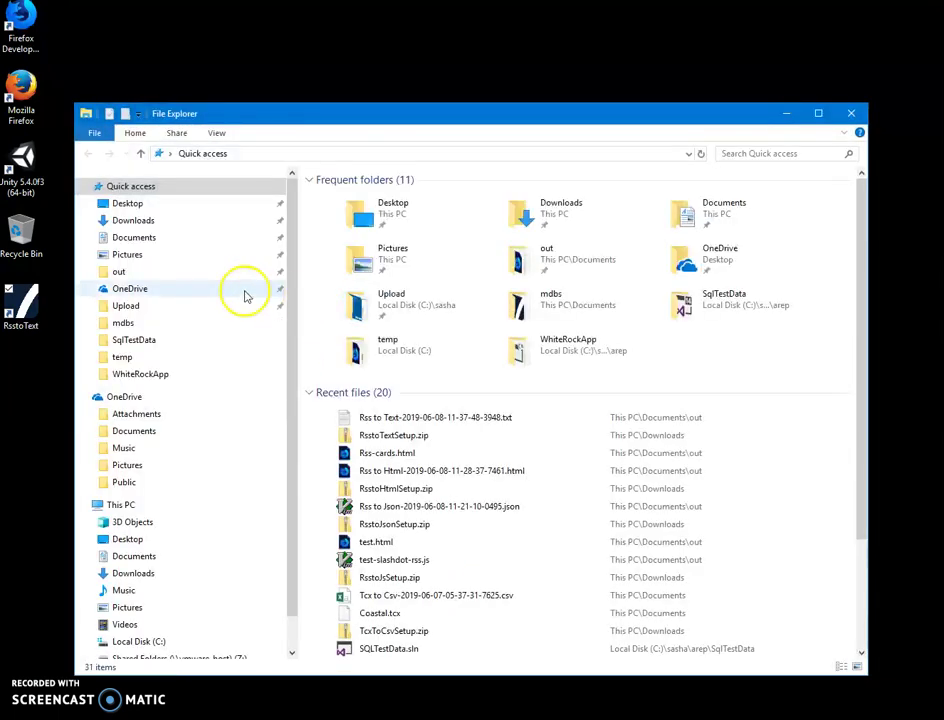
left_click(168, 272)
left_click(168, 272)
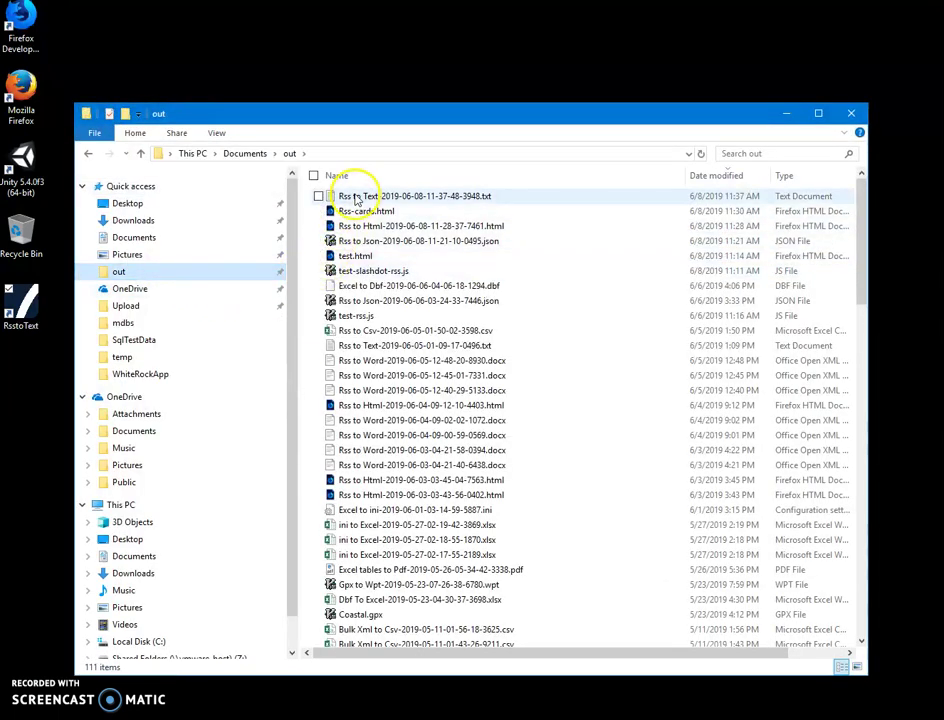
right_click(331, 196)
left_click(277, 267)
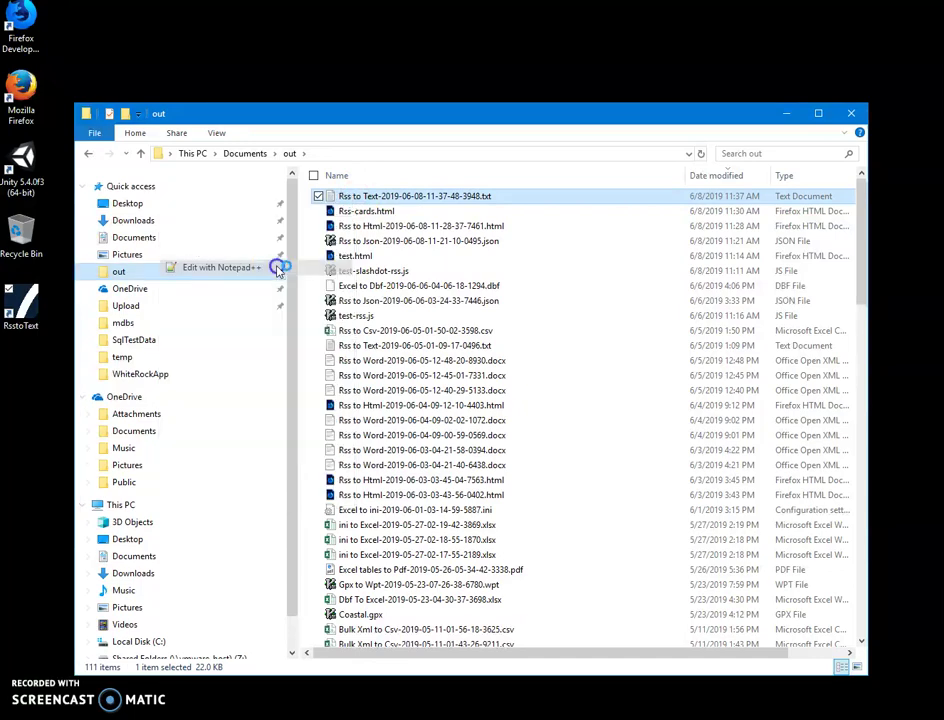
left_click_drag(381, 283, 340, 177)
Highlight the title of the first story, about YouTube's crackdown on violent extremism, on line 4.
left_click(186, 277)
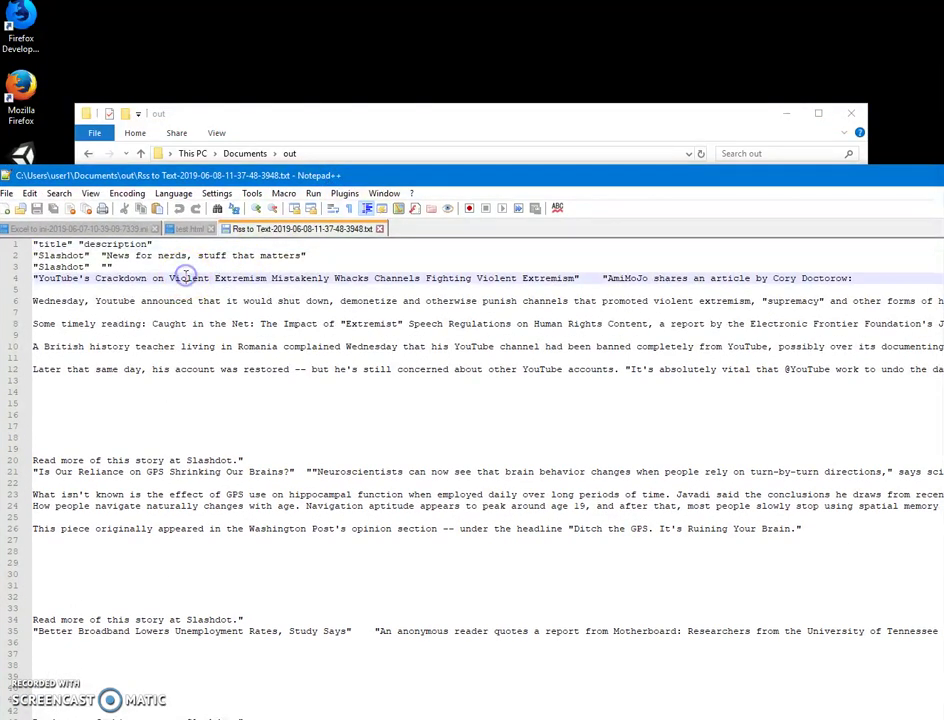
left_click(131, 301)
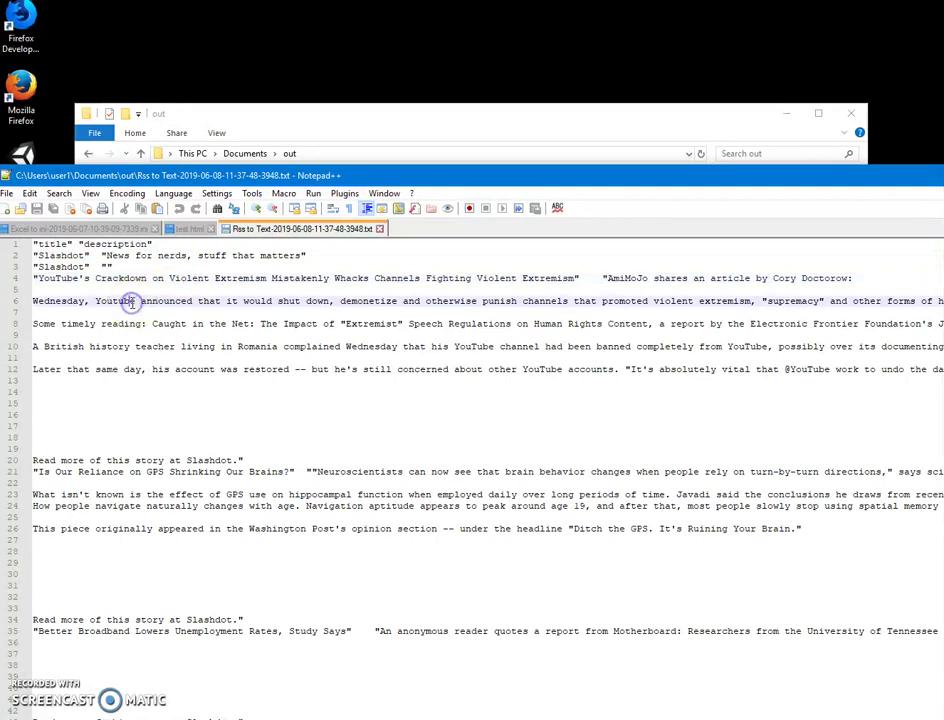
key("Left")
key("Left")
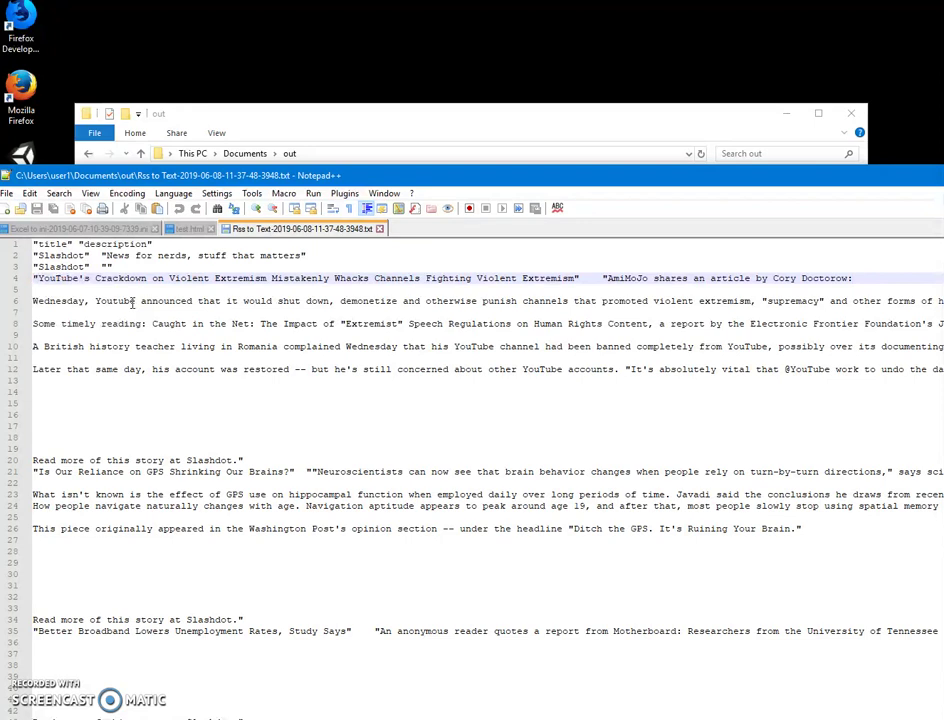
key("Home")
key("ctrl+shift+Right")
key("ctrl+shift+Right")
key("ctrl+shift+Right")
key("ctrl+shift+Right")
key("ctrl+shift+Right")
key("ctrl+shift+Right")
key("ctrl+shift+Right")
key("ctrl+shift+Right")
key("ctrl+shift+Right")
key("ctrl+shift+Right")
key("ctrl+shift+Right")
key("ctrl+shift+Right")
key("ctrl+shift+Right")
key("ctrl+shift+Right")
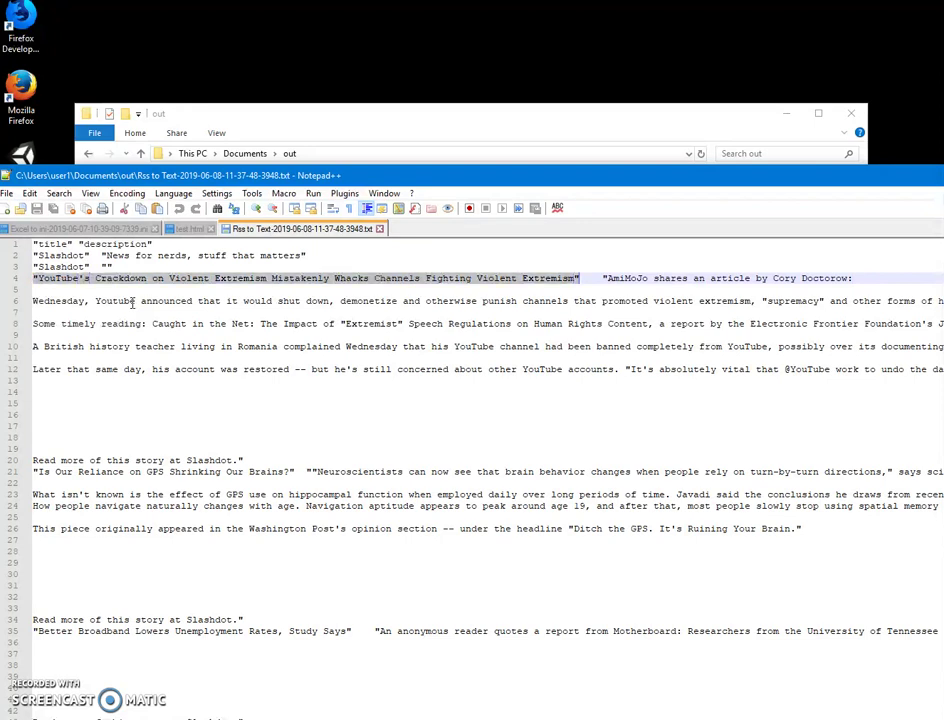
Highlight the description text that follows the YouTube story's title, extending over the paragraphs below it.
key("ctrl+shift+Right")
key("ctrl+shift+Right")
key("ctrl+shift+Right")
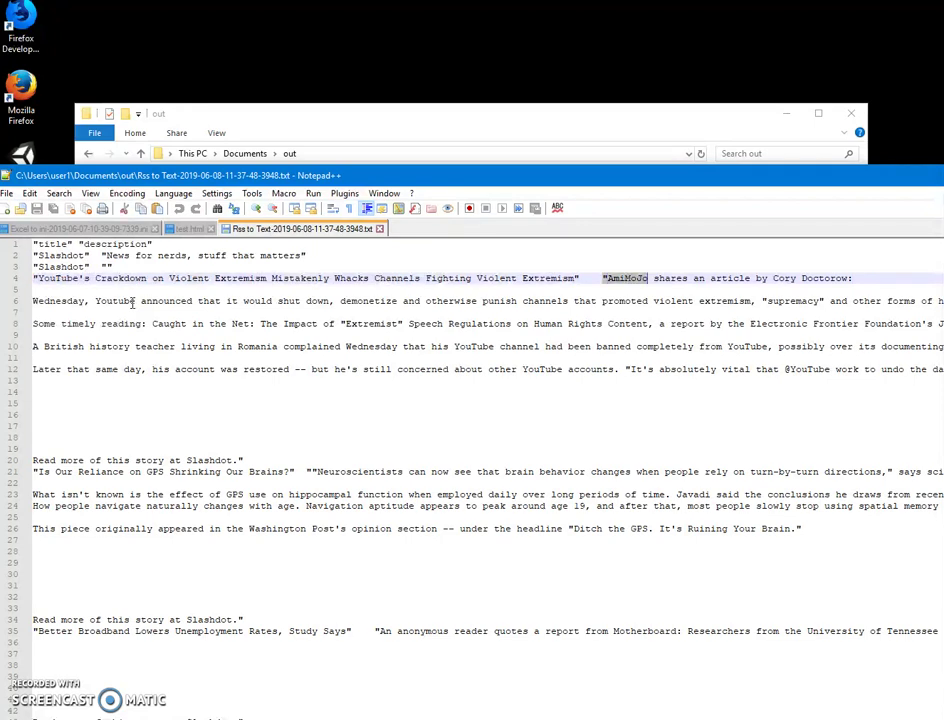
key("ctrl+shift+Right")
key("ctrl+shift+Right")
key("ctrl+shift+Right")
key("ctrl+shift+Right")
key("ctrl+shift+Right")
key("ctrl+shift+Right")
key("ctrl+shift+Right")
key("ctrl+shift+Right")
key("ctrl+shift+Right")
key("ctrl+shift+Right")
key("ctrl+shift+Right")
key("ctrl+shift+Right")
key("ctrl+shift+Right")
key("ctrl+shift+Right")
key("ctrl+shift+Right")
key("ctrl+shift+Right")
key("ctrl+shift+Right")
key("ctrl+shift+Right")
key("ctrl+shift+Right")
key("ctrl+shift+Right")
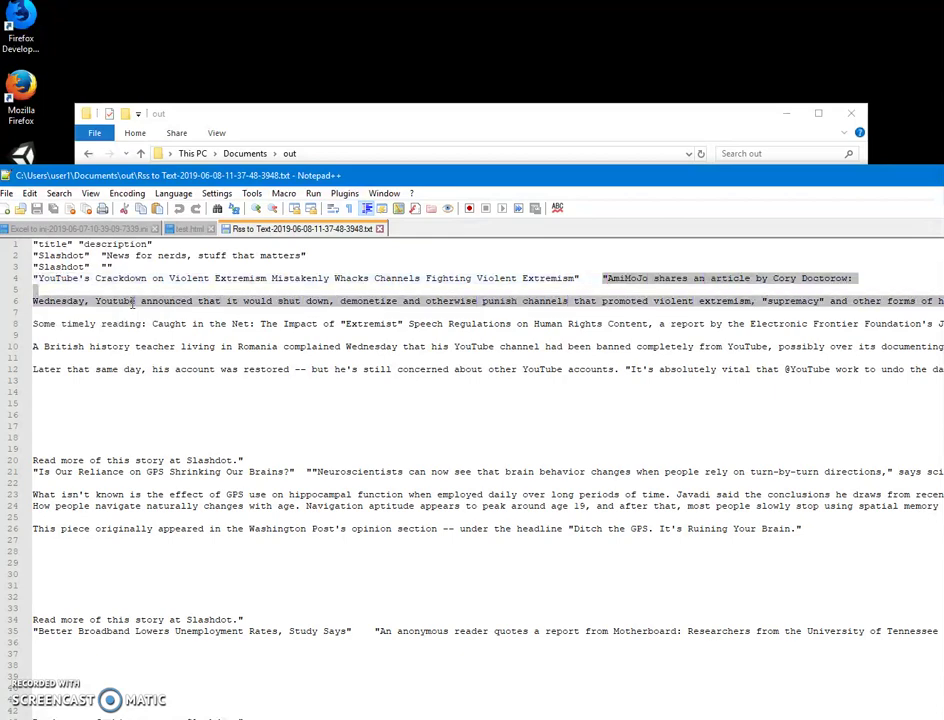
key("ctrl+shift+Right")
key("ctrl+shift+Right")
key("ctrl+shift+Right")
key("ctrl+shift+Right")
key("ctrl+shift+Right")
key("ctrl+shift+Right")
key("ctrl+shift+Right")
key("ctrl+shift+Right")
key("shift+Down")
key("shift+Down")
key("shift+Down")
key("shift+Down")
key("shift+Down")
key("shift+Down")
key("shift+Down")
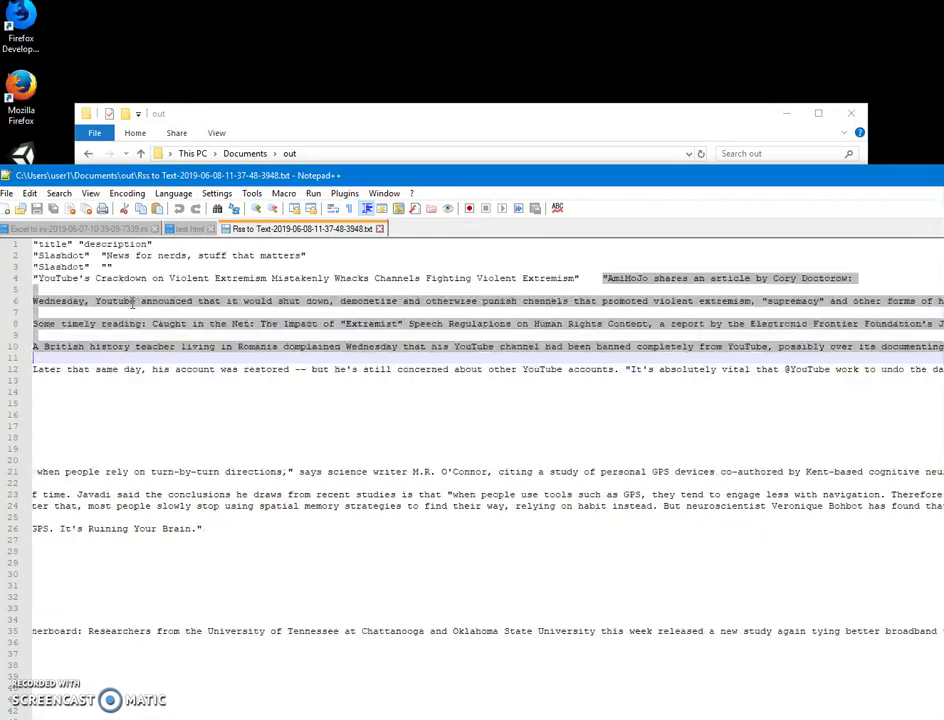
Move on to line 21 and highlight the title words of the GPS story, stopping at its description.
key("Down")
key("Down")
key("Down")
key("Down")
key("Down")
key("Up")
key("Up")
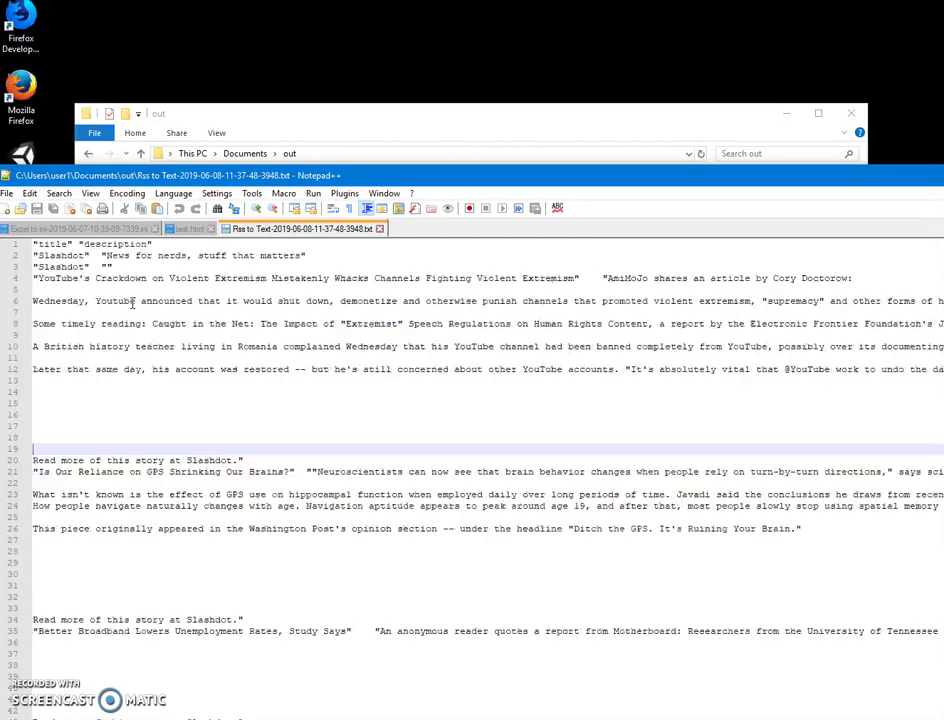
key("Down")
key("Down")
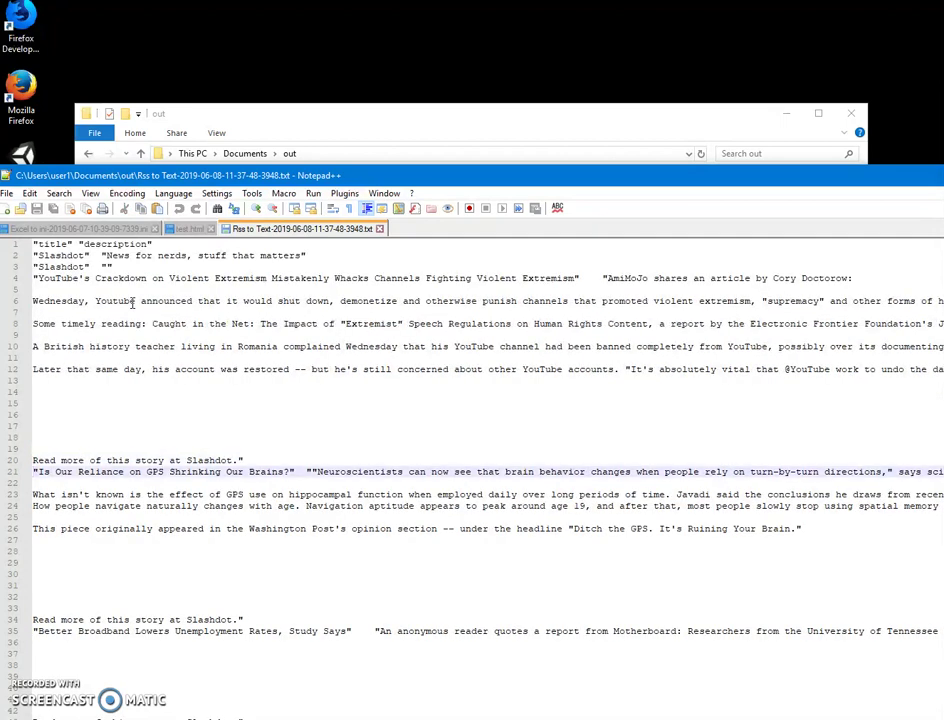
key("ctrl+shift+Right")
key("ctrl+shift+Right")
key("ctrl+shift+Right")
key("ctrl+shift+Right")
key("ctrl+shift+Right")
key("ctrl+shift+Right")
key("ctrl+shift+Right")
key("ctrl+shift+Right")
key("ctrl+shift+Right")
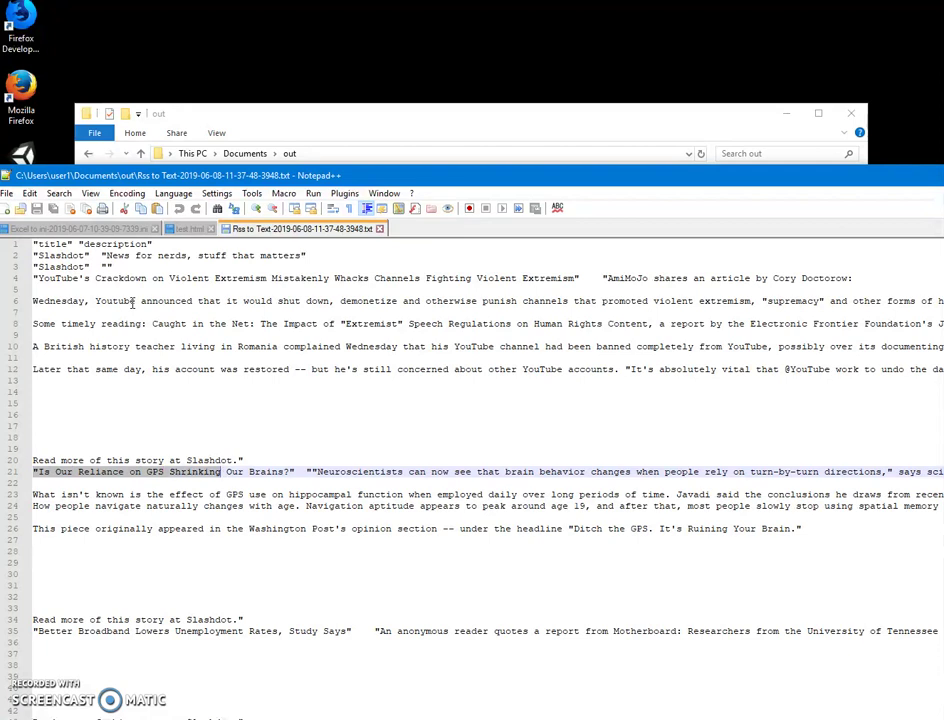
key("ctrl+Right")
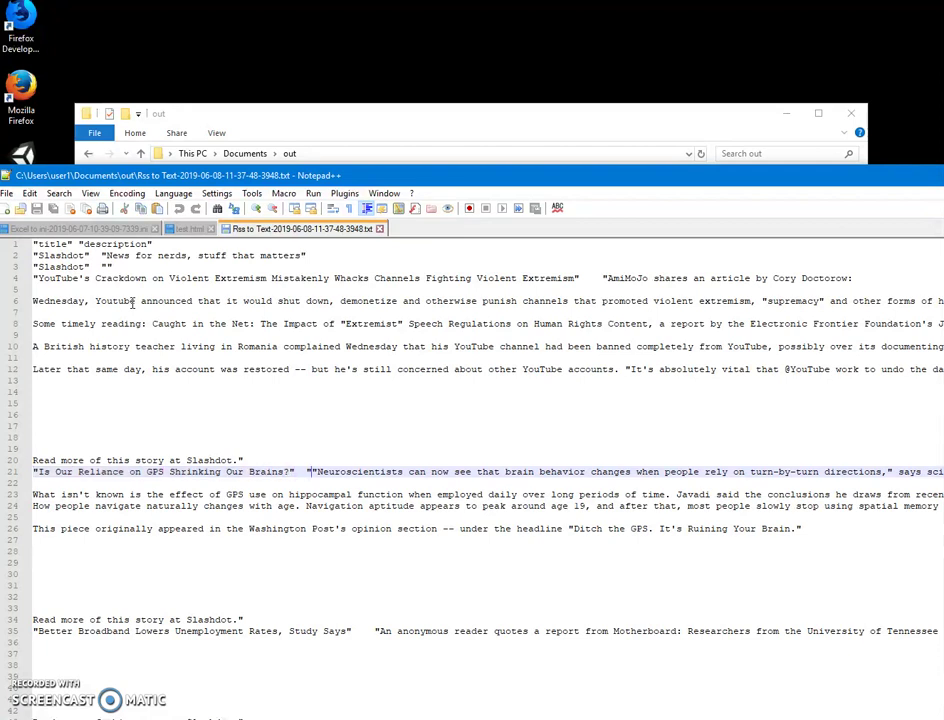
Highlight the GPS story's description from line 21 down through its following paragraphs.
key("shift+Down")
key("shift+Down")
key("shift+Down")
key("shift+Down")
key("shift+Down")
key("shift+Down")
key("shift+Down")
key("shift+Down")
key("shift+Down")
key("shift+Down")
key("shift+Down")
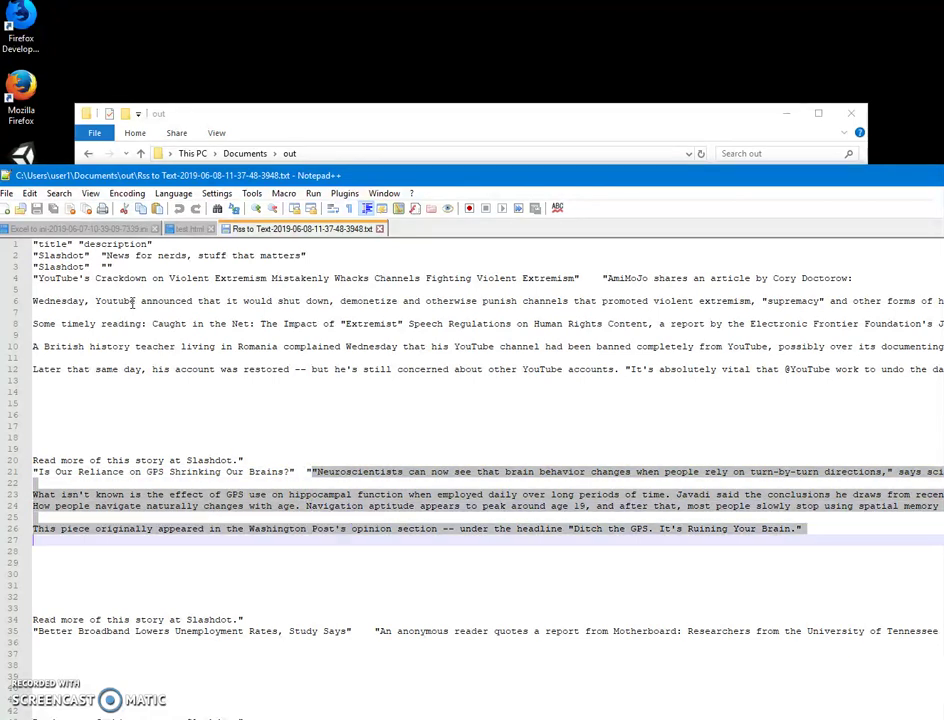
key("shift+Down")
key("shift+Down")
key("shift+Down")
key("shift+Down")
key("shift+Down")
key("shift+Down")
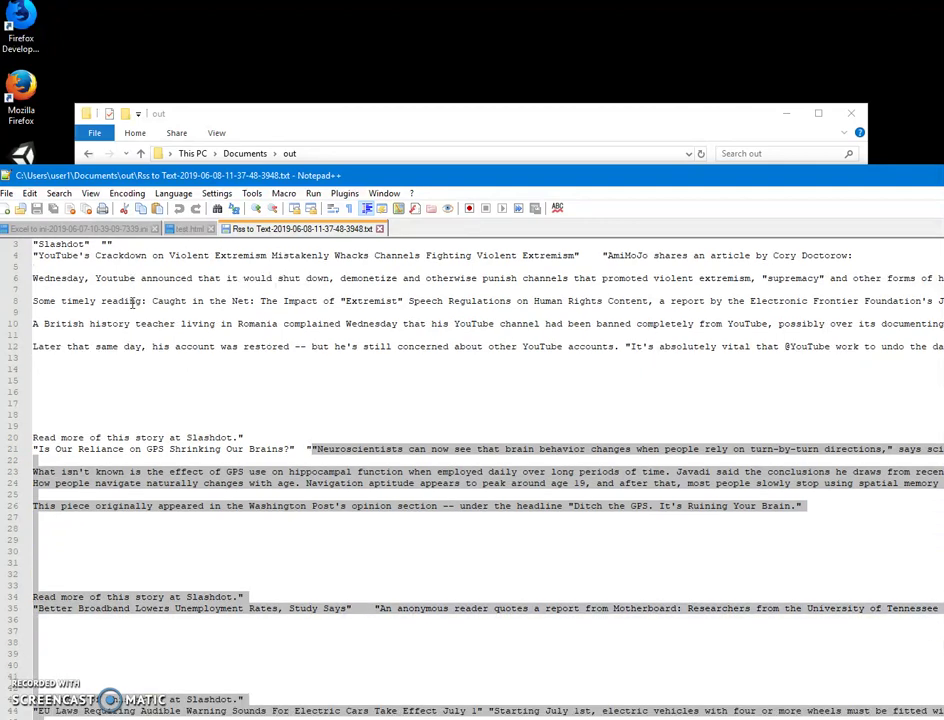
Look through the remaining stories' titles and descriptions down to the Sony salaries entry on line 148, and close Notepad++.
scroll(131, 302, "down", 20)
scroll(131, 302, "down", 8)
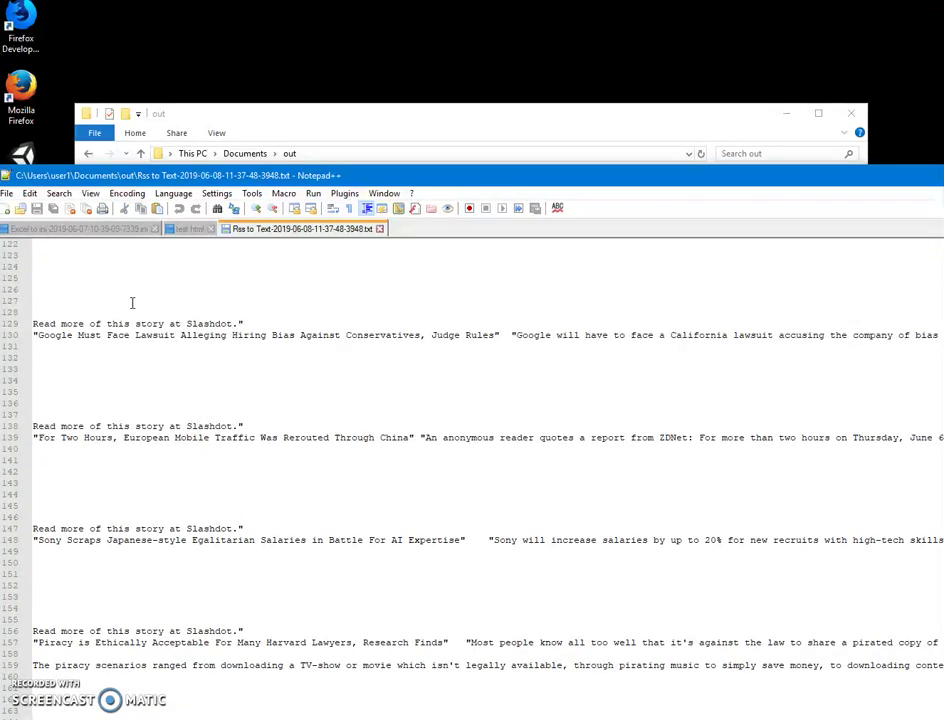
key("Up")
key("Up")
key("Up")
key("Up")
key("Up")
key("Up")
key("Up")
key("Up")
key("Up")
key("Up")
key("Up")
key("Up")
key("Up")
key("Up")
key("Up")
key("Up")
key("Up")
key("Down")
key("End")
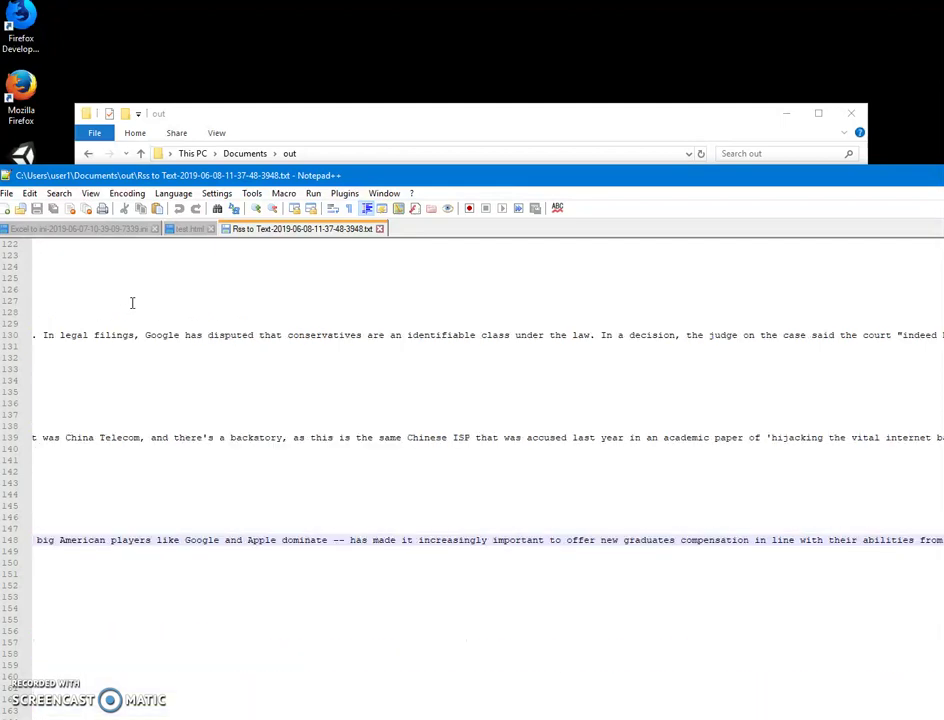
scroll(131, 302, "left", 10)
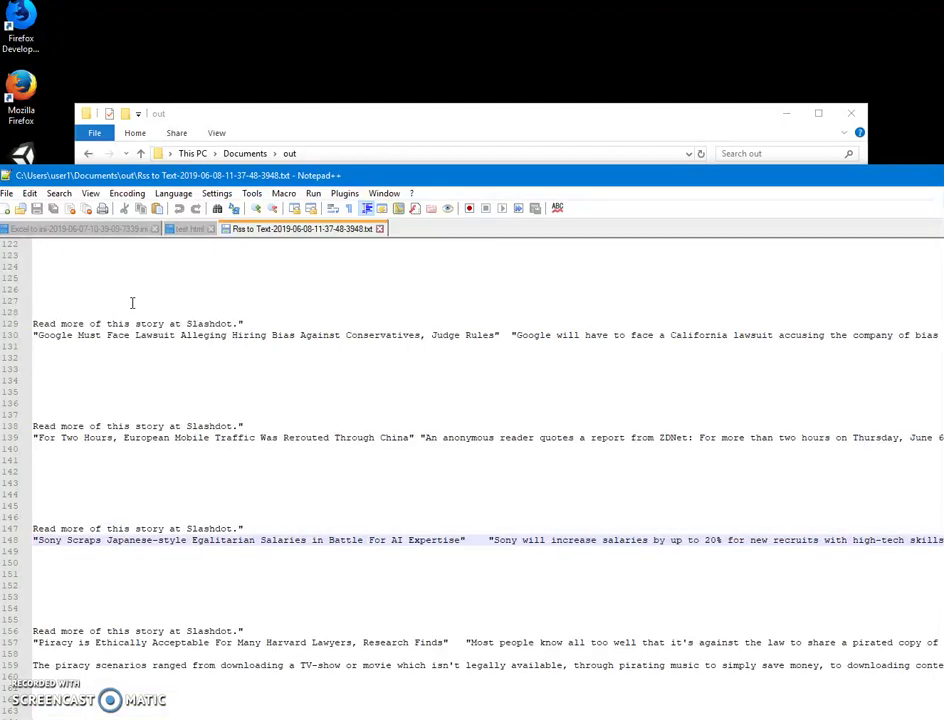
key("alt+F4")
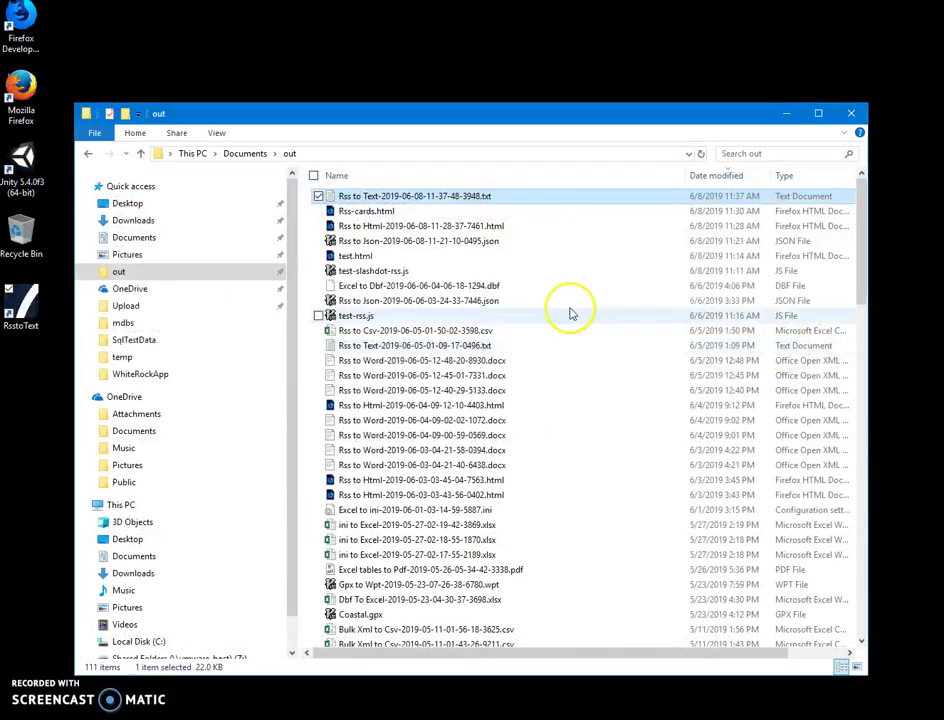
Open the same converted text file in Notepad and reposition its window so the line beginnings are readable.
right_click(411, 192)
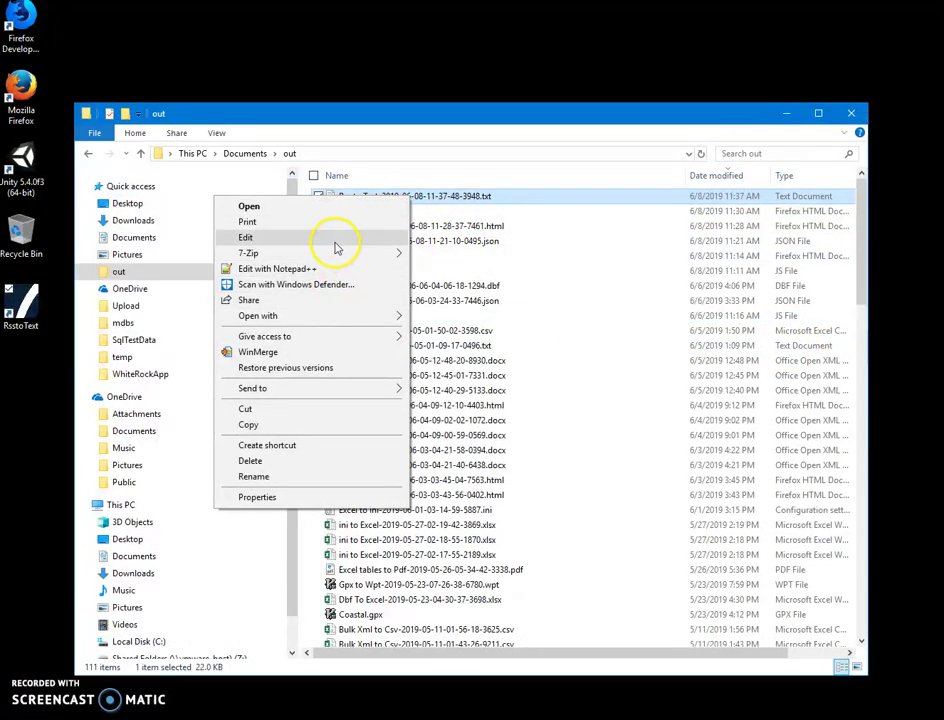
left_click(336, 241)
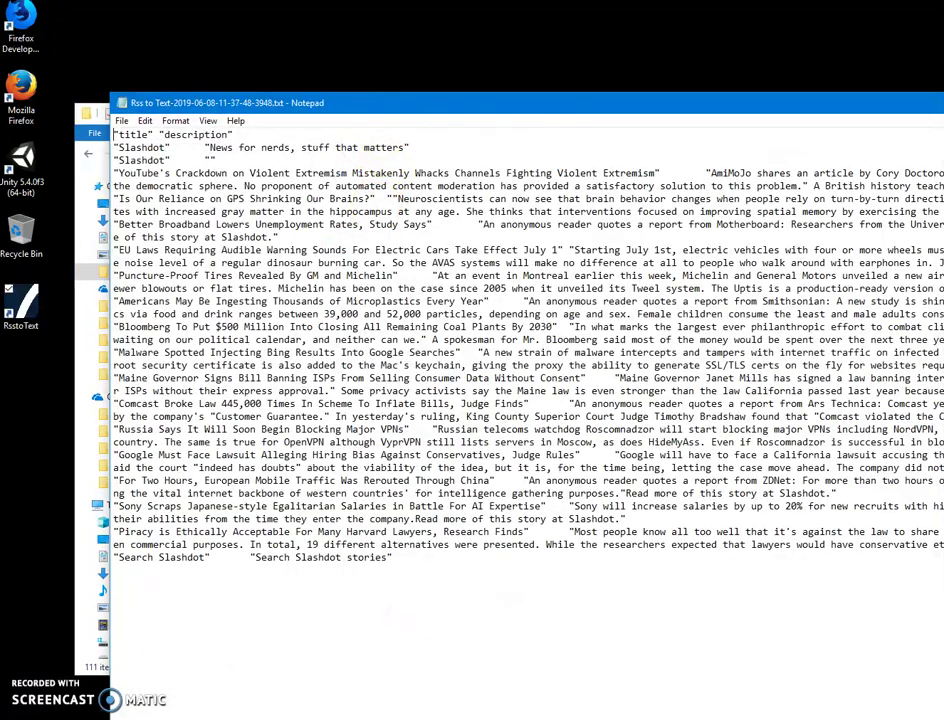
left_click_drag(943, 99, 918, 102)
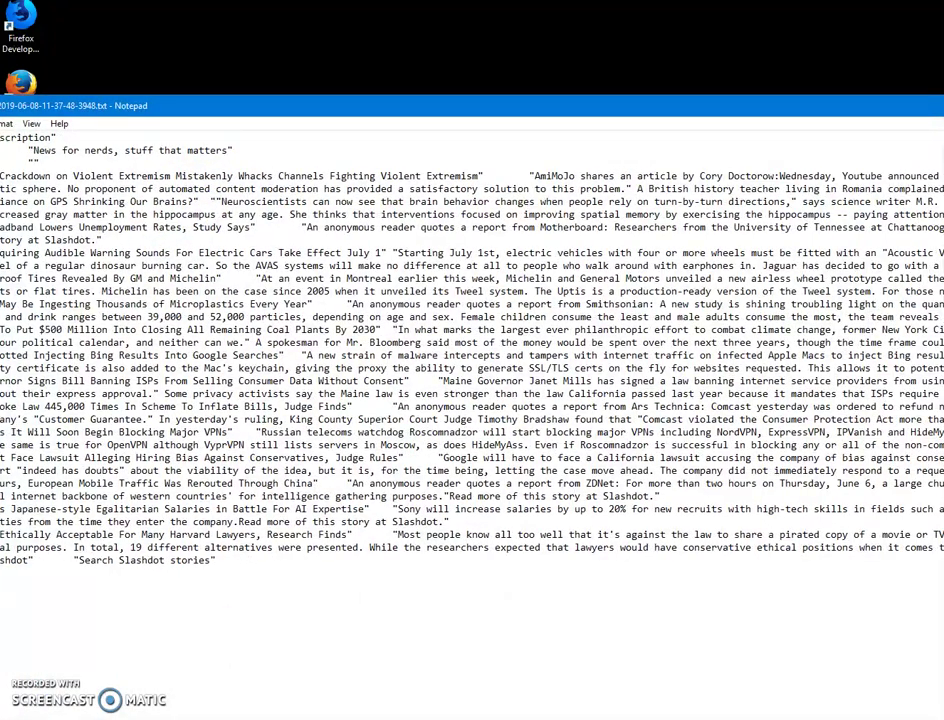
left_click_drag(436, 105, 530, 100)
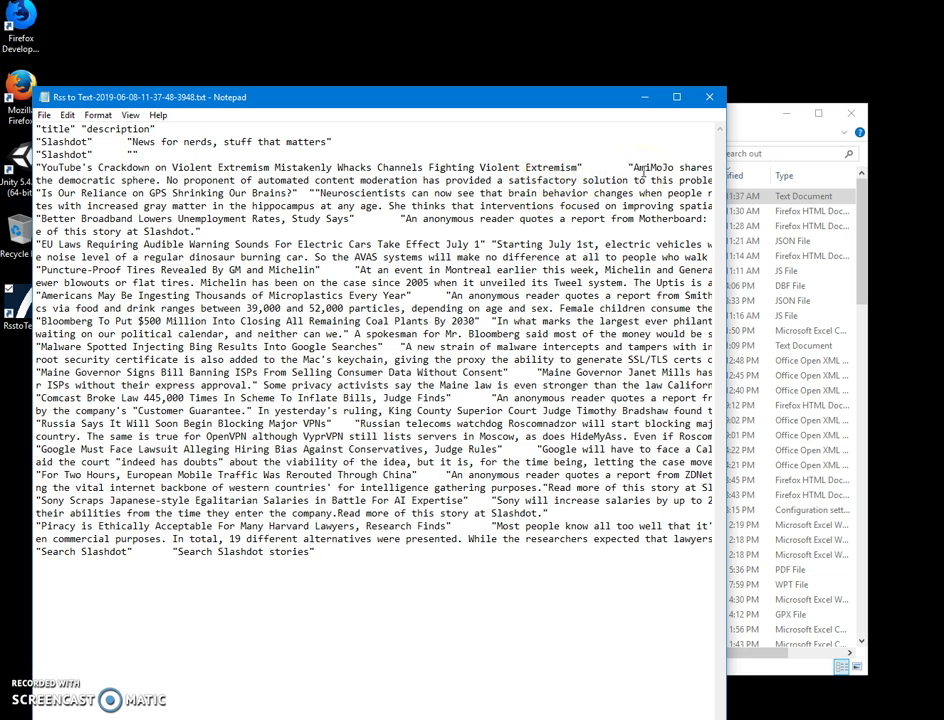
Highlight the text from the YouTube story's description down over the next few lines in Notepad.
double_click(643, 172)
key("shift+Down")
key("shift+Down")
key("shift+Down")
key("shift+Down")
key("shift+Down")
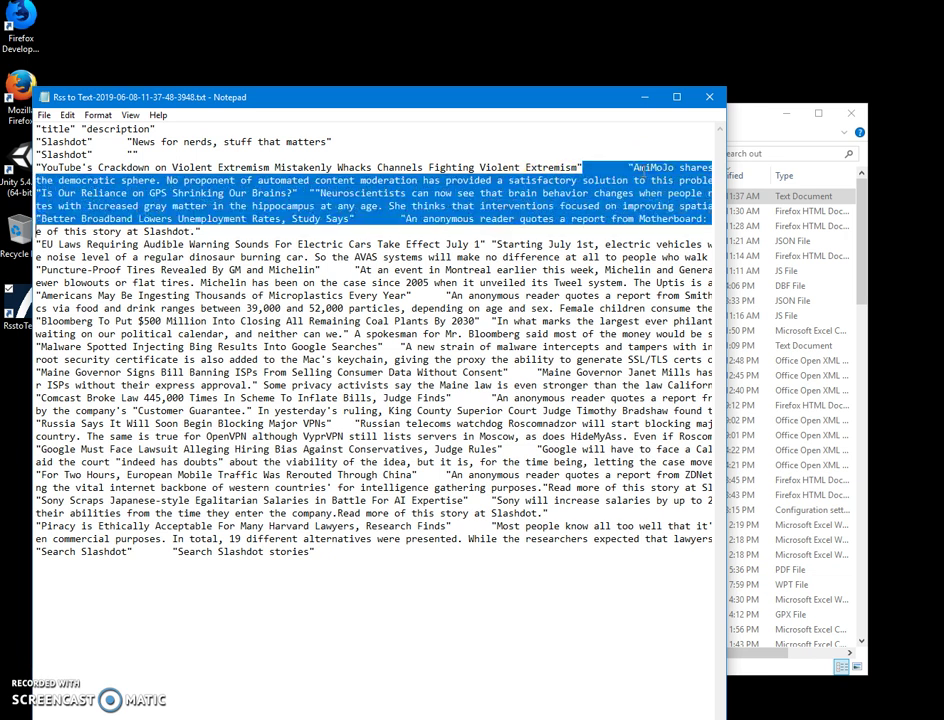
Highlight the title words of the EU electric car warning sounds story and stop at its description.
key("Right")
key("ctrl+shift+Right")
key("ctrl+shift+Right")
key("ctrl+shift+Right")
key("ctrl+shift+Right")
key("ctrl+shift+Right")
key("ctrl+shift+Right")
key("ctrl+shift+Right")
key("ctrl+shift+Right")
key("ctrl+shift+Right")
key("ctrl+shift+Right")
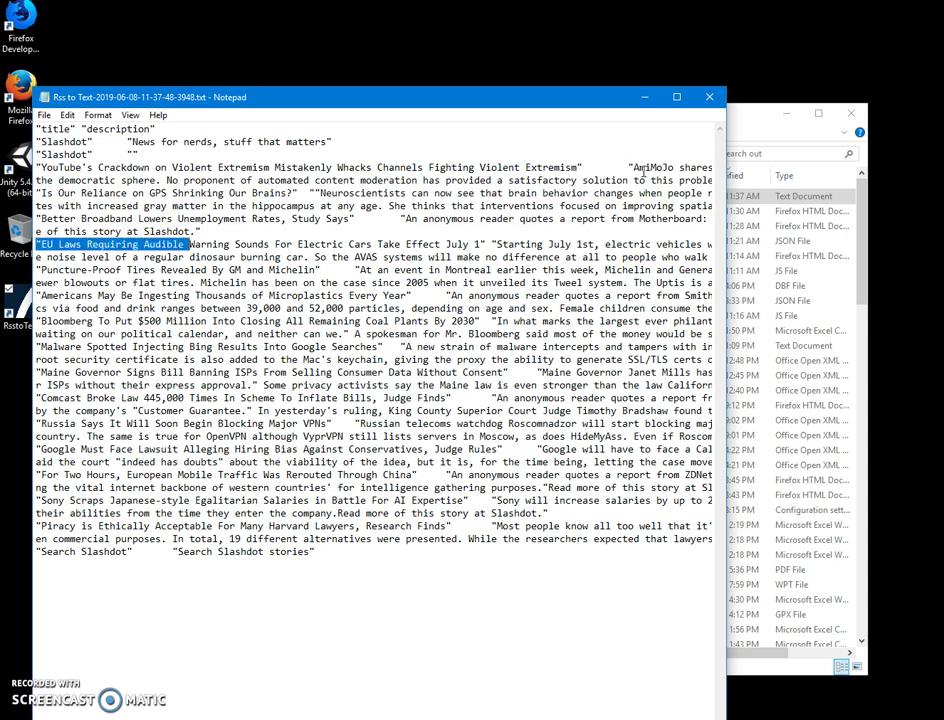
key("Right")
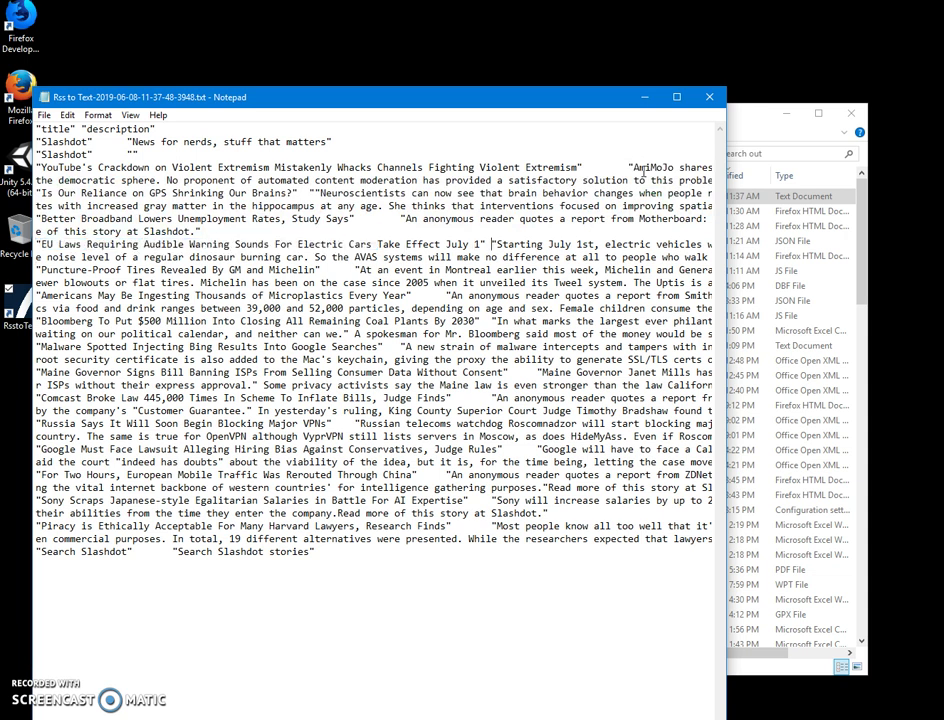
Highlight the EU story's description, and close Notepad and the out folder window to return to Rss to Text.
key("shift+Down")
key("shift+Down")
key("shift+Down")
key("shift+Down")
key("Right")
key("Up")
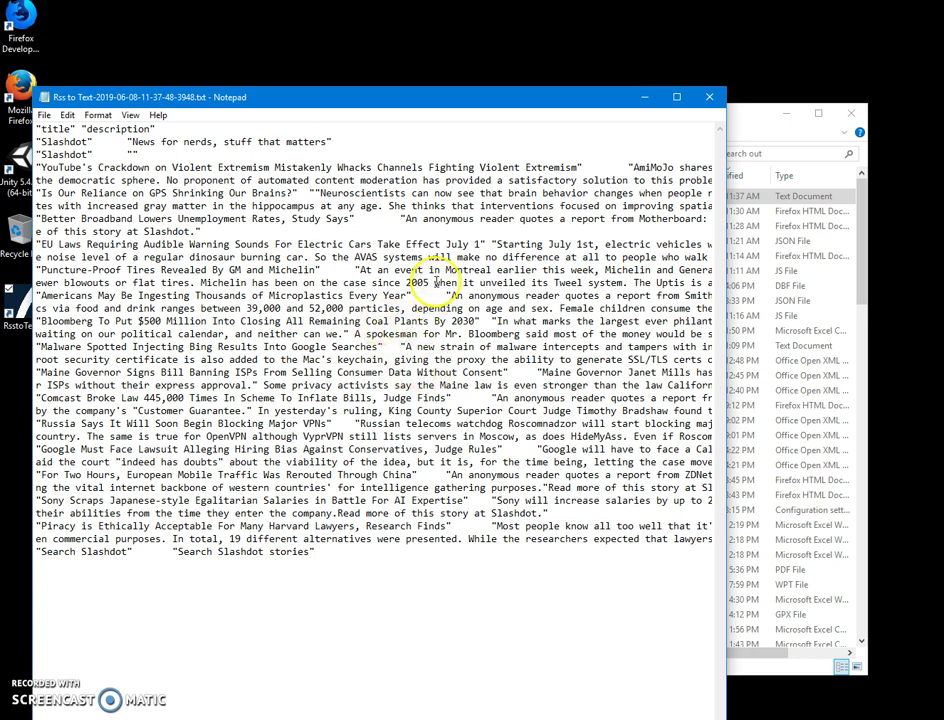
left_click(708, 97)
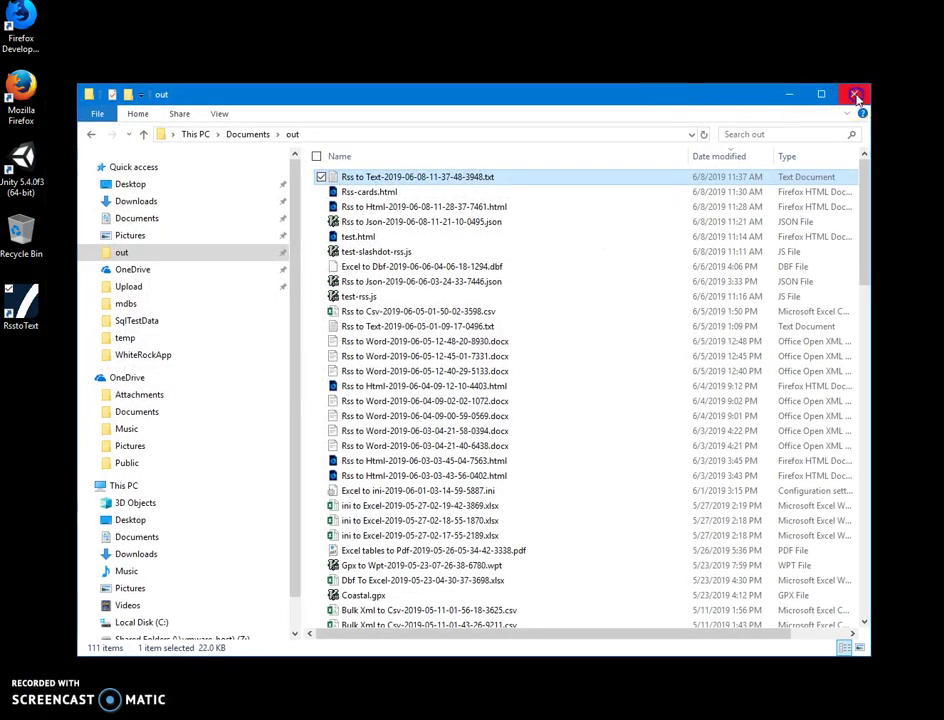
left_click(856, 92)
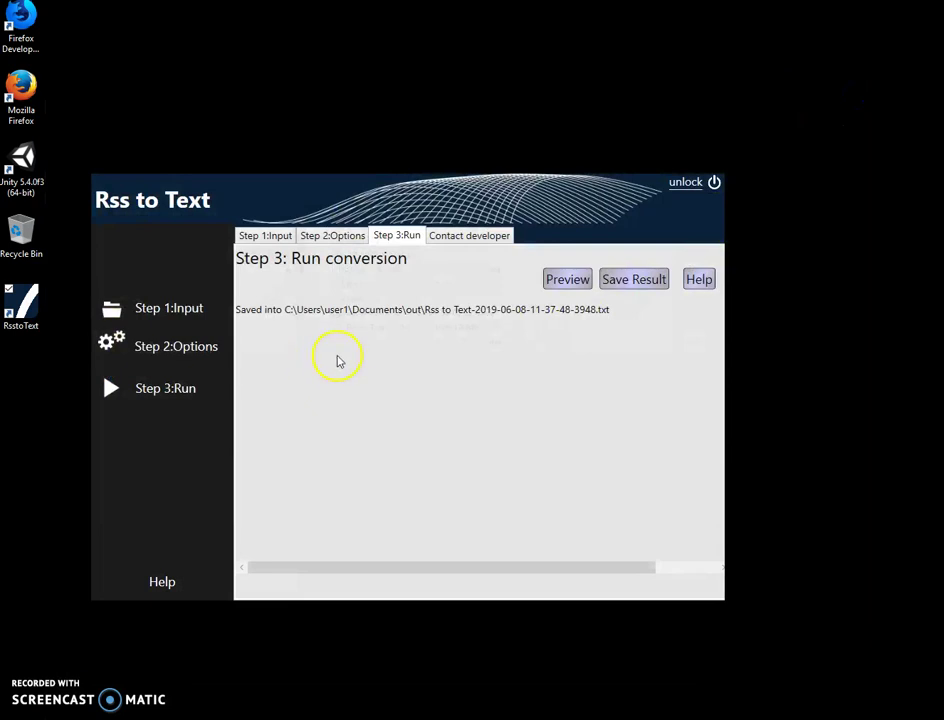